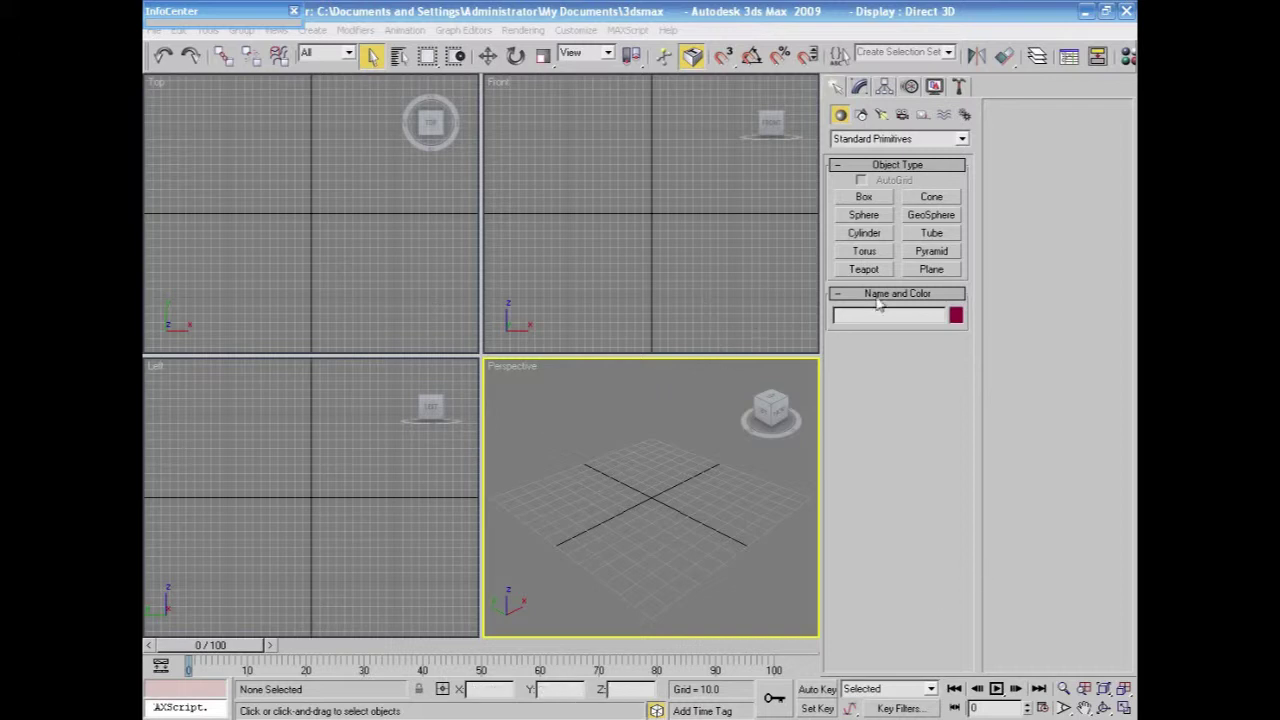
# Draw a trial leg-shaped chain of bones down the Front view, with knee, ankle and toe joints.
pyautogui.click(965, 114)
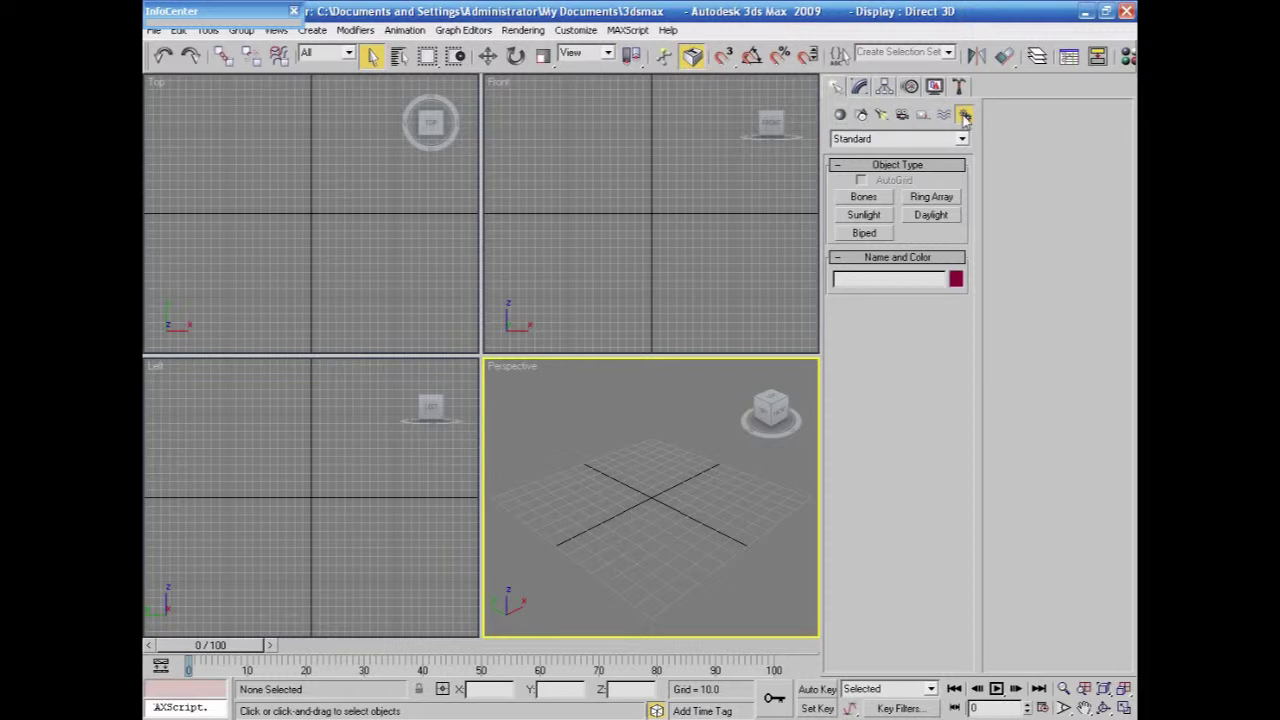
pyautogui.click(862, 199)
pyautogui.click(637, 125)
pyautogui.click(632, 198)
pyautogui.rightClick(623, 234)
pyautogui.click(620, 243)
pyautogui.click(668, 350)
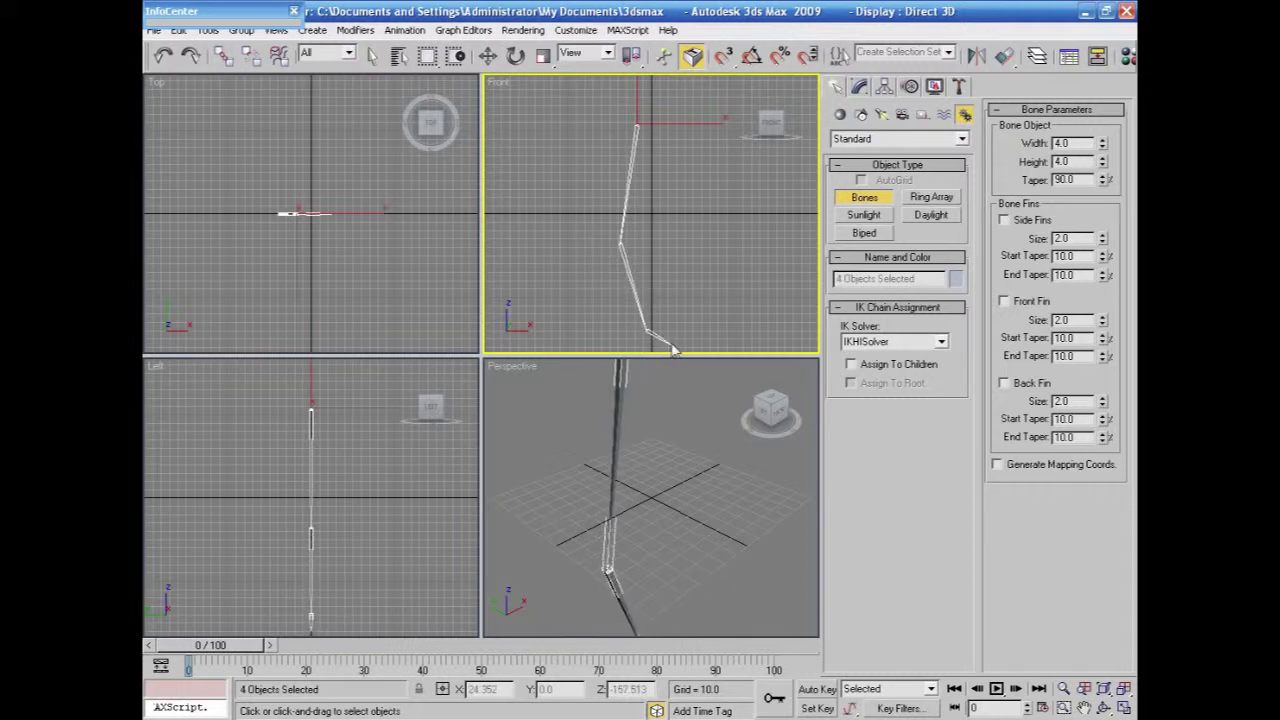
pyautogui.click(684, 362)
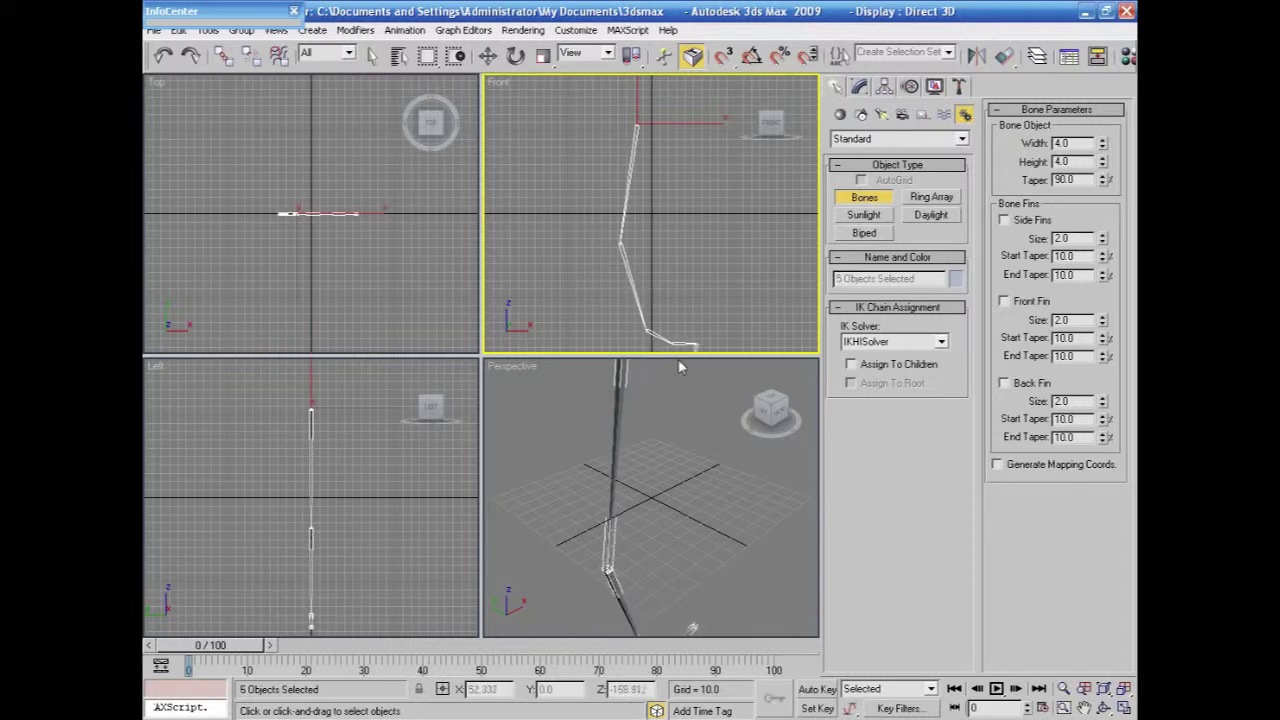
pyautogui.rightClick(757, 322)
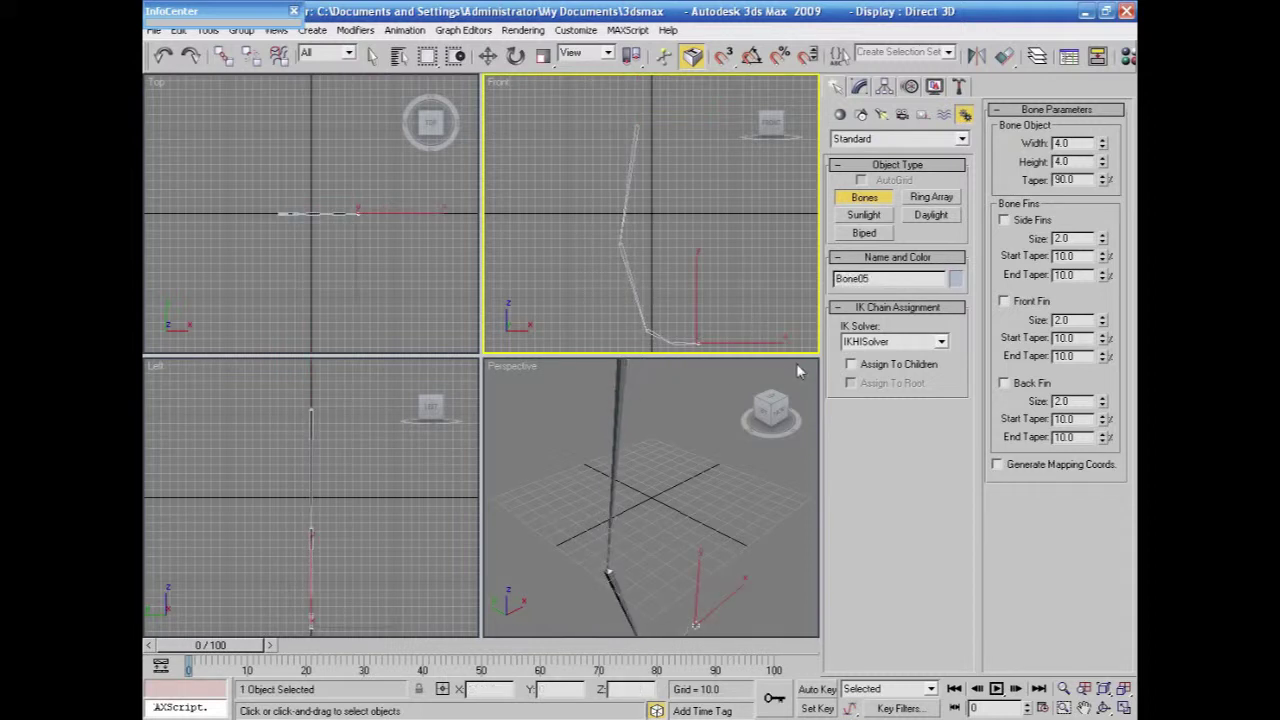
# Delete the entire trial bone chain from the scene.
pyautogui.click(488, 57)
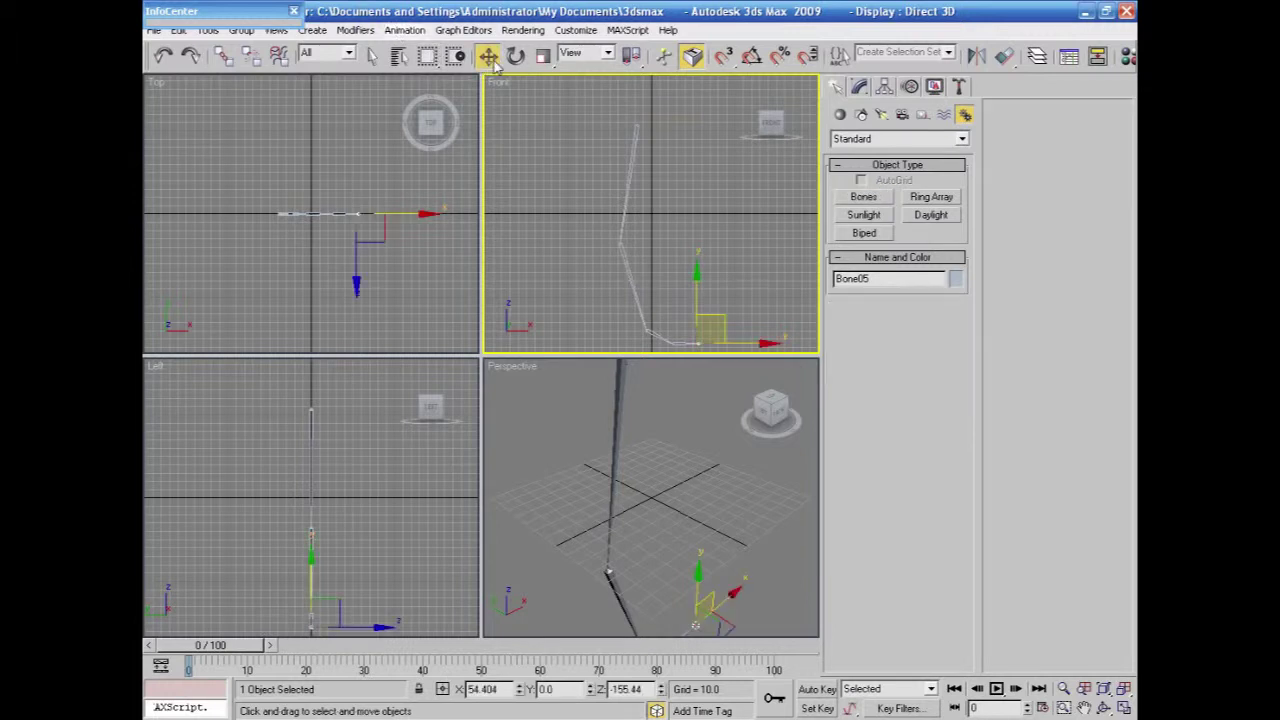
pyautogui.rightClick(592, 141)
pyautogui.click(580, 155)
pyautogui.moveTo(585, 117); pyautogui.dragTo(770, 358)
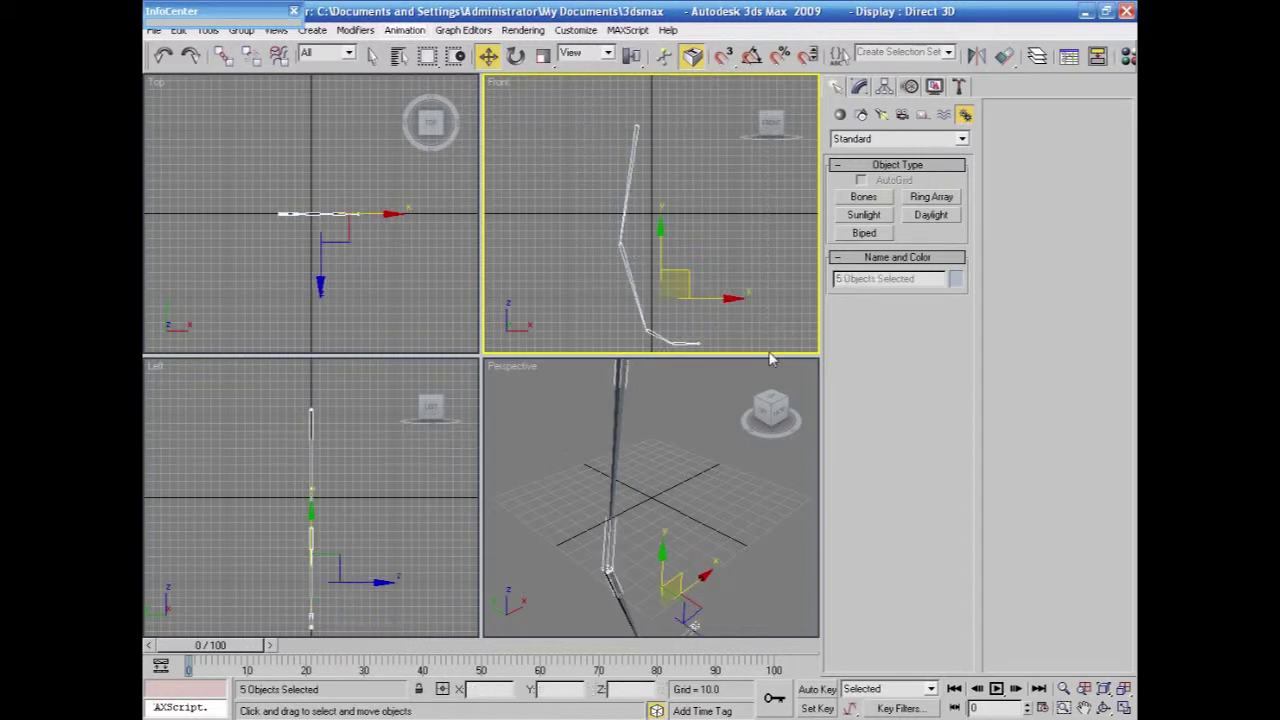
pyautogui.press('Delete')
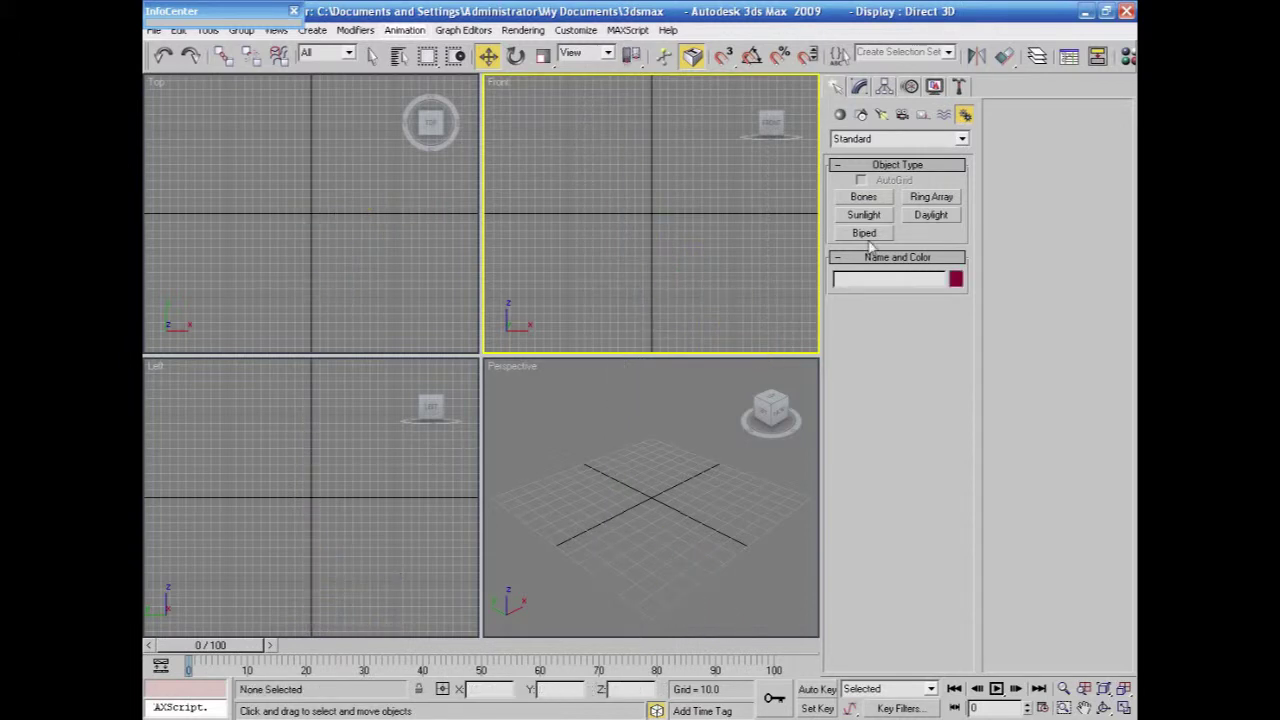
# Create an upright cylinder at the origin in the Top view, radius about 18.7 and height about 184.5.
pyautogui.click(840, 115)
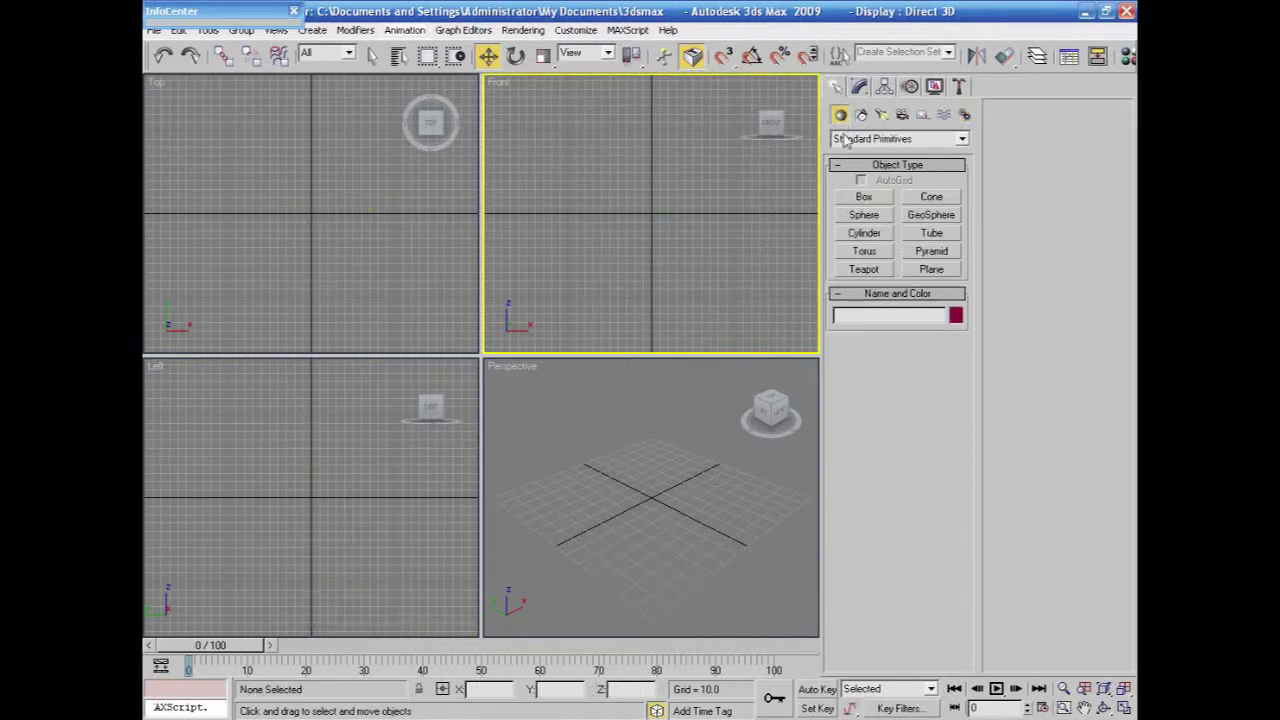
pyautogui.click(864, 233)
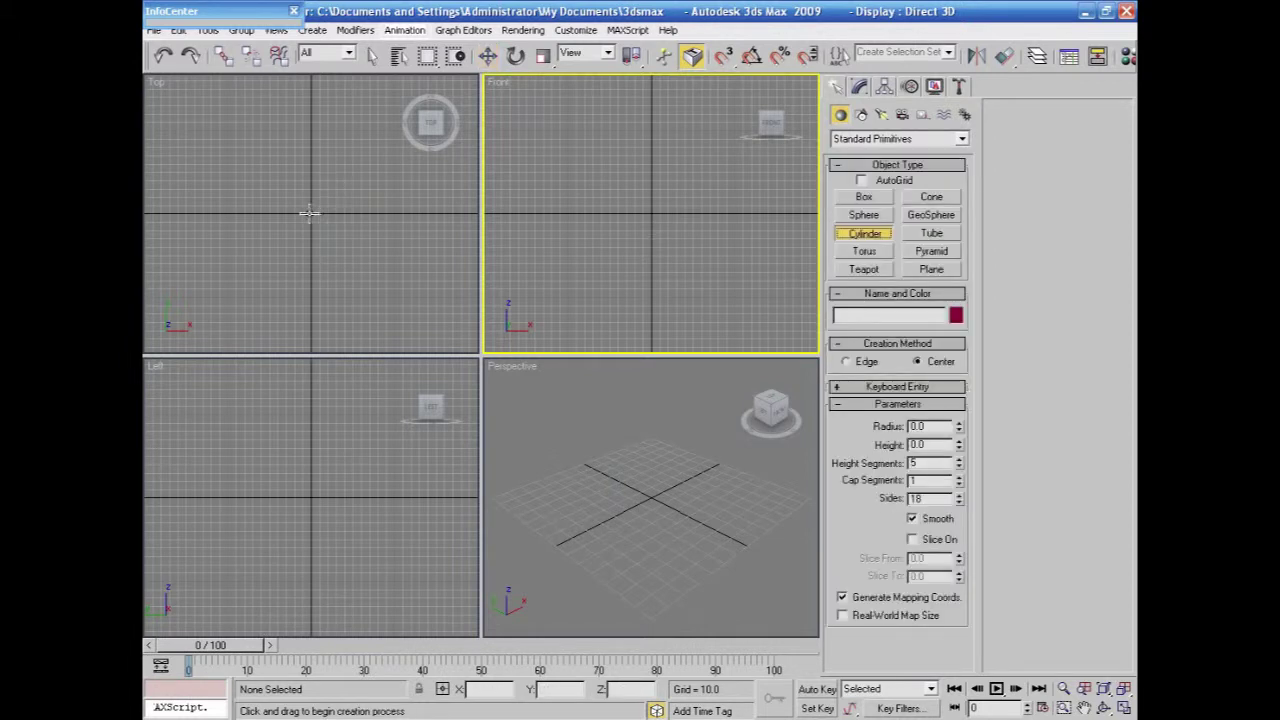
pyautogui.moveTo(310, 213); pyautogui.dragTo(323, 221)
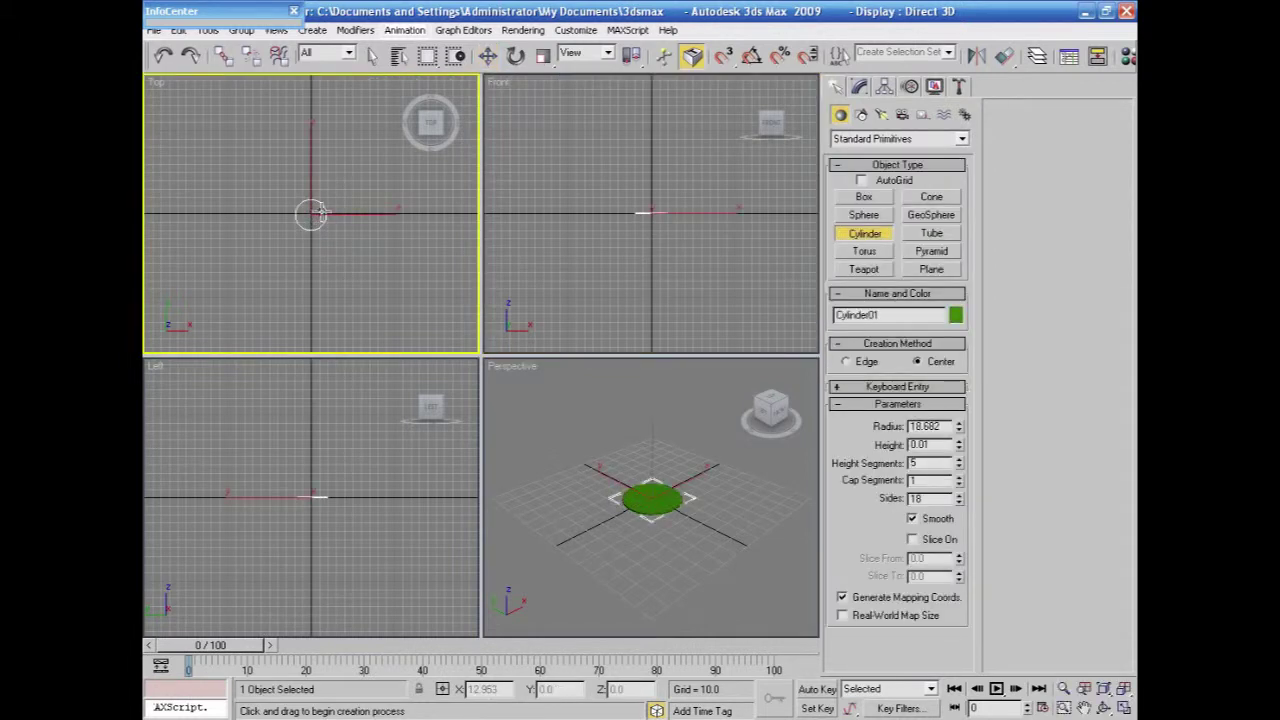
pyautogui.click(312, 110)
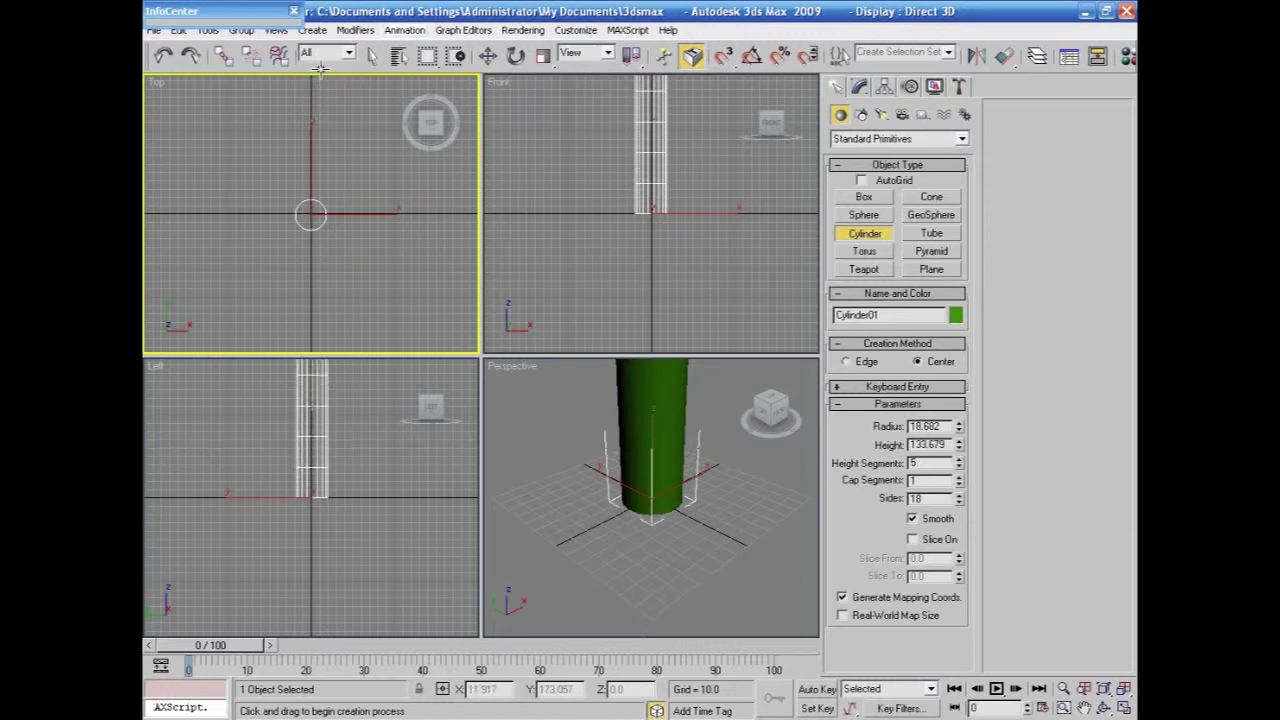
pyautogui.moveTo(620, 287); pyautogui.dragTo(624, 313, button='middle')
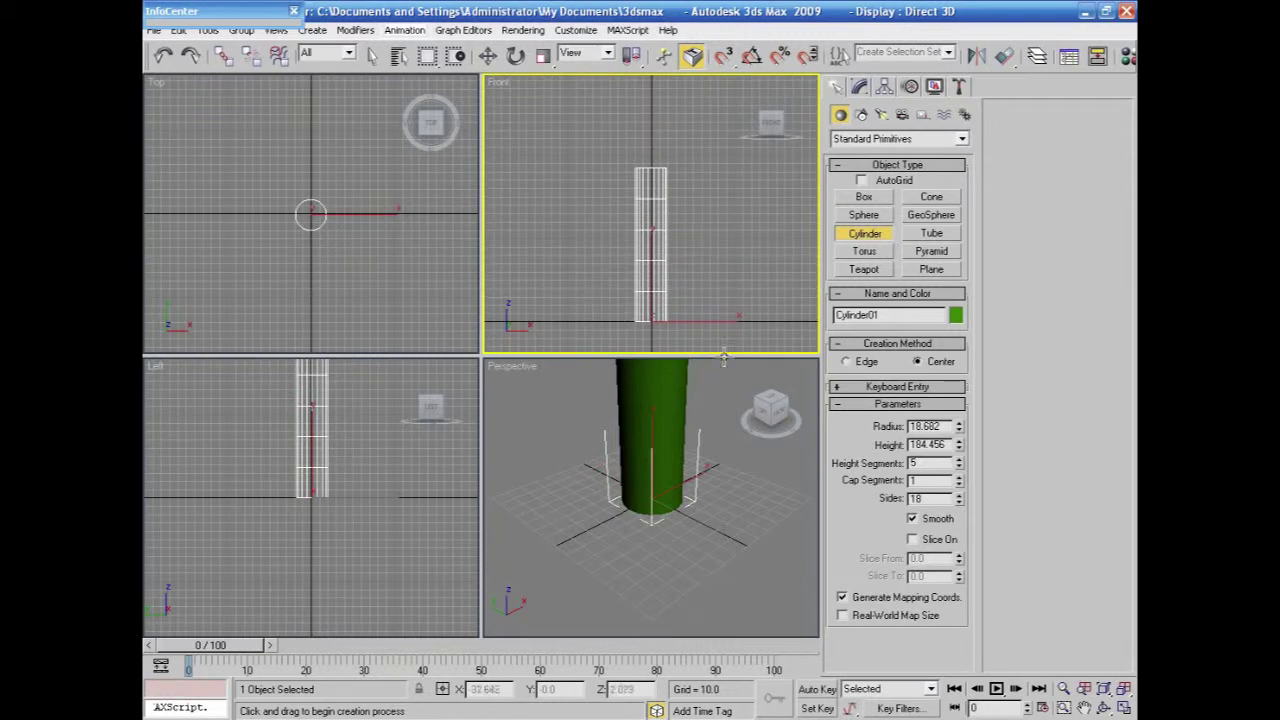
pyautogui.scroll(2, 690, 513)
pyautogui.scroll(-3, 690, 513)
pyautogui.moveTo(684, 546); pyautogui.dragTo(690, 513, button='middle')
pyautogui.scroll(-2, 690, 513)
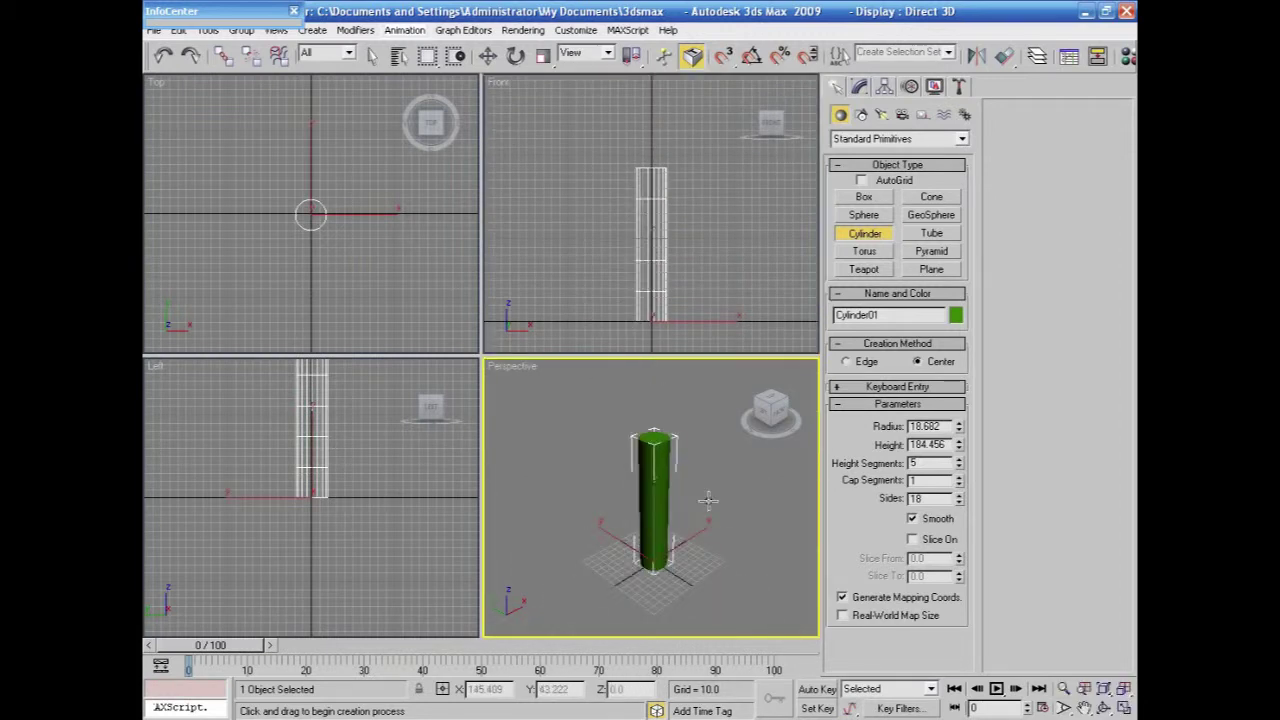
# Set the cylinder's height segments to 2.
pyautogui.press('w')
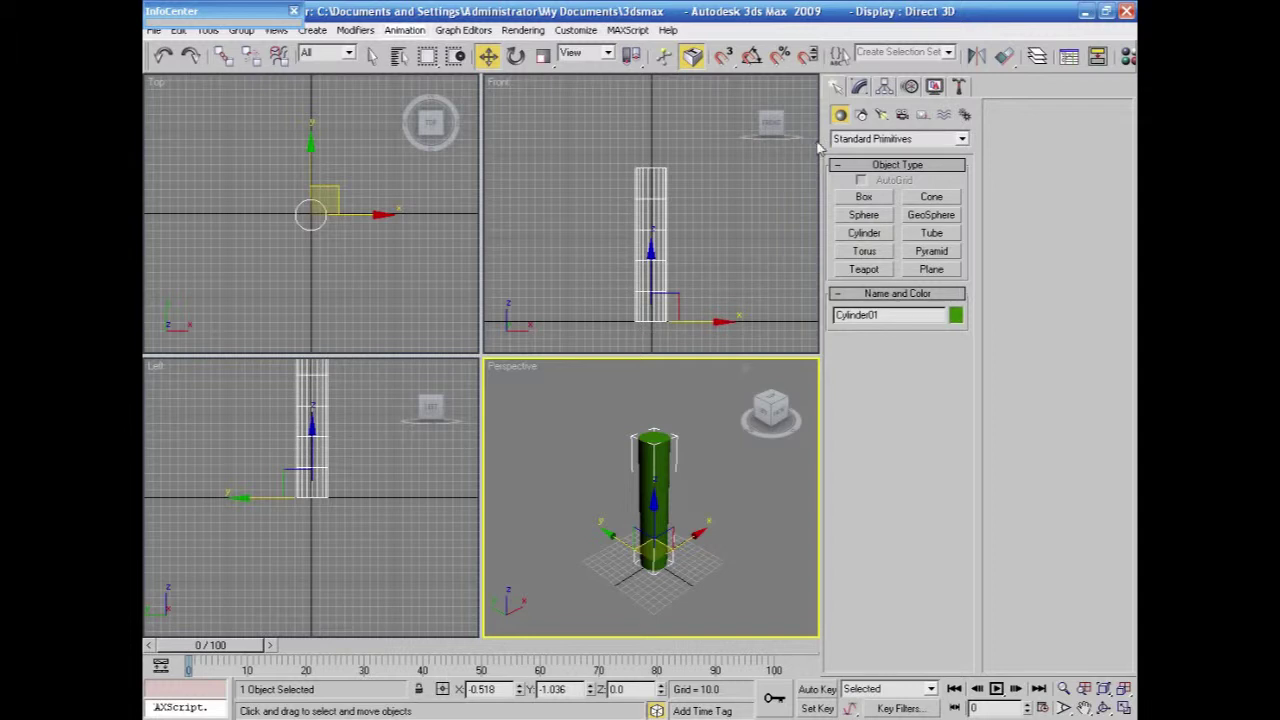
pyautogui.click(860, 87)
pyautogui.scroll(2, 706, 263)
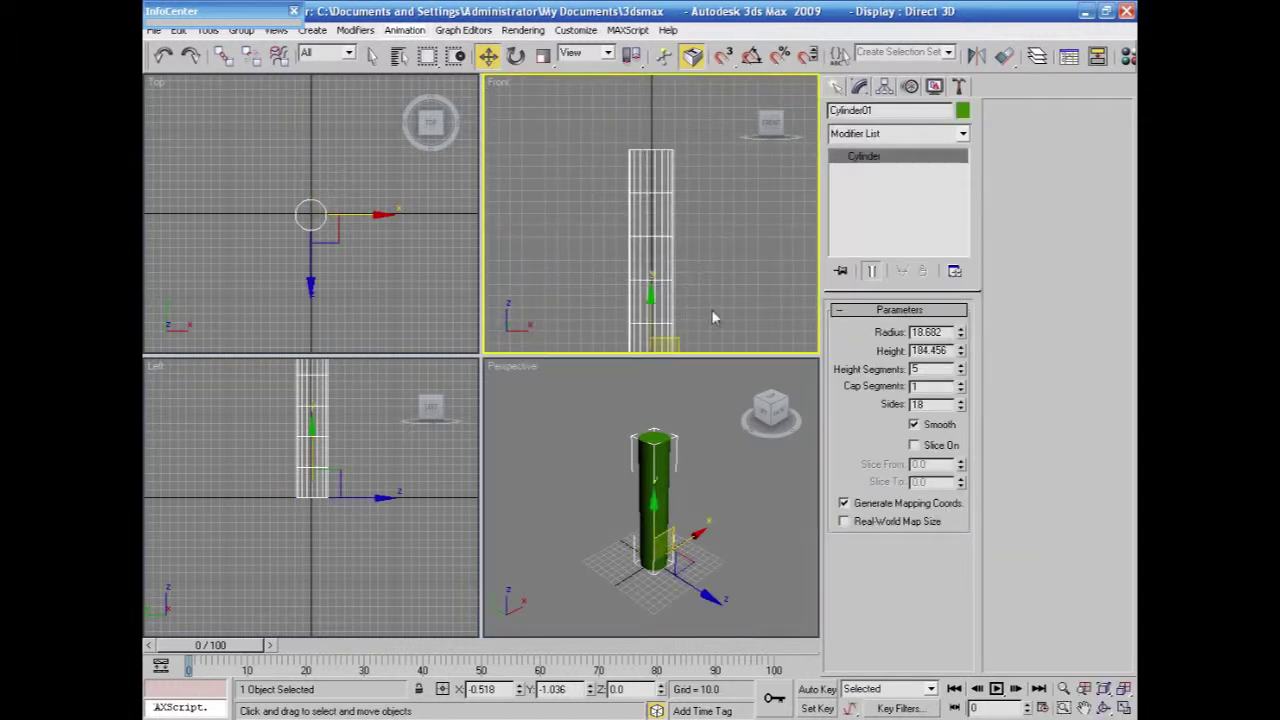
pyautogui.moveTo(962, 371); pyautogui.dragTo(950, 395)
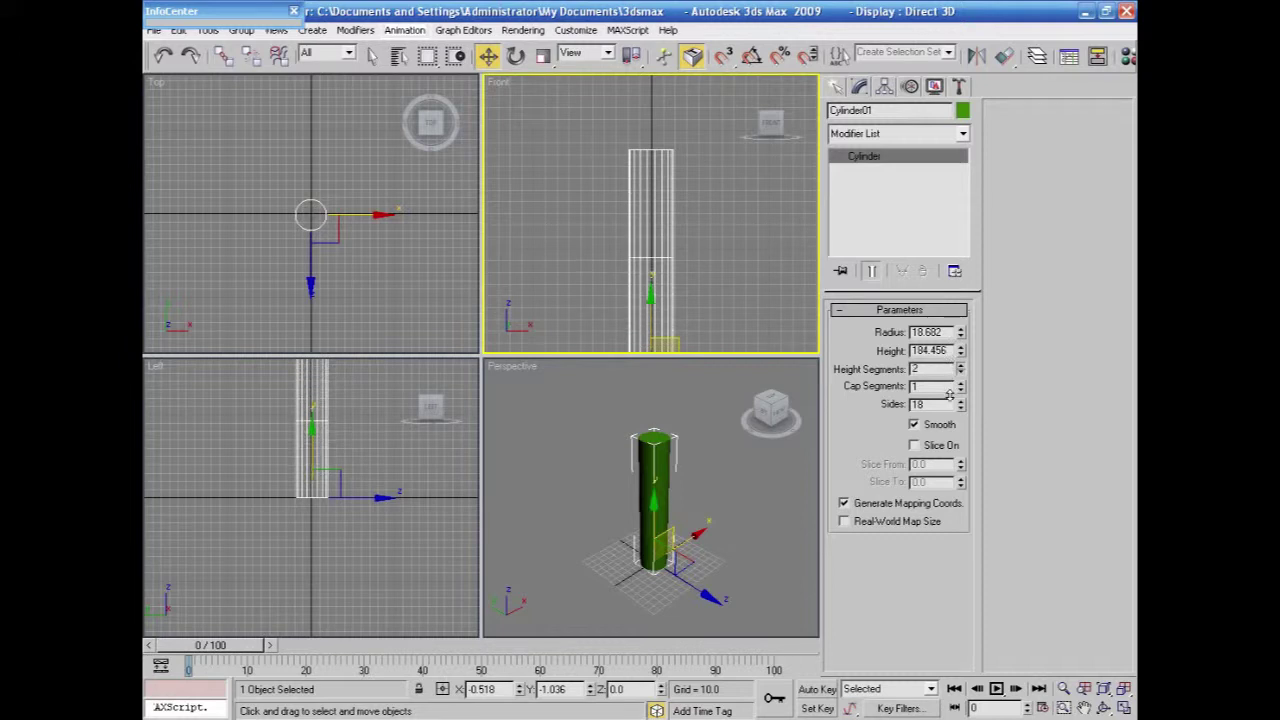
pyautogui.moveTo(719, 311)
pyautogui.mouseDown(button='middle')
pyautogui.moveTo(714, 293)
pyautogui.moveTo(717, 306)
pyautogui.mouseUp(button='middle')
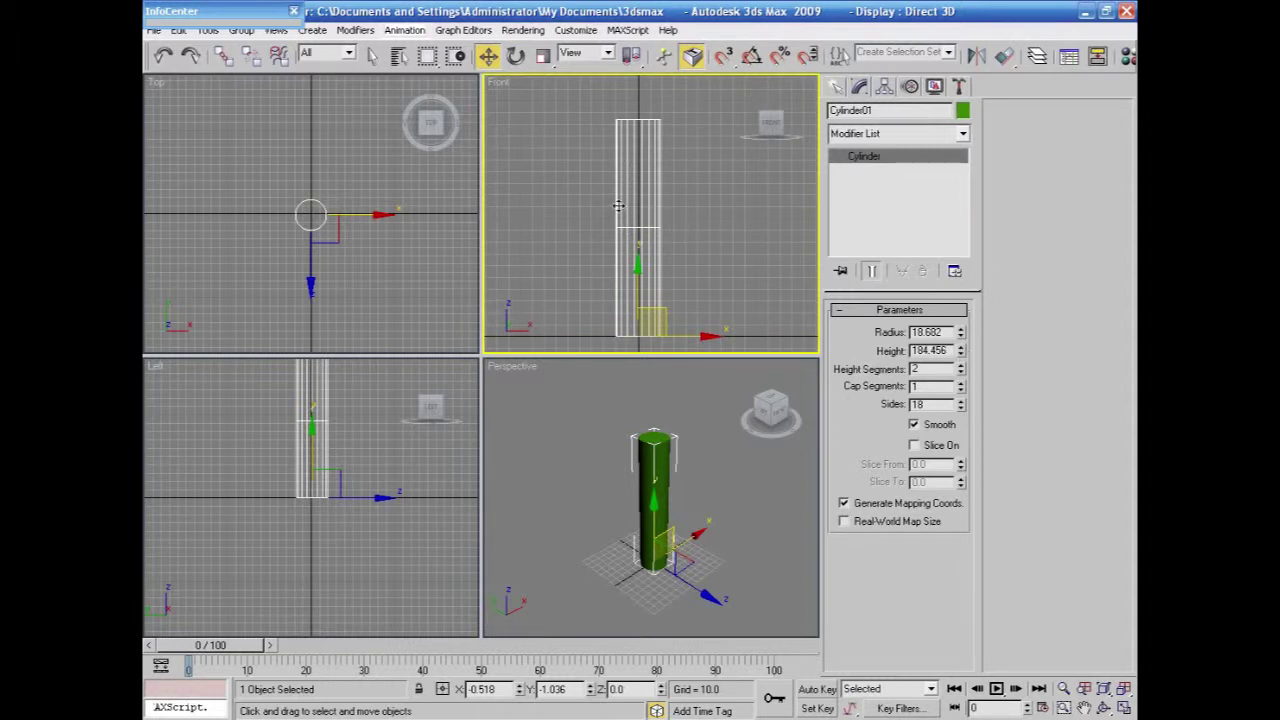
pyautogui.click(961, 367)
pyautogui.click(961, 374)
# Draw a bone chain inside the cylinder in the Front view, with joints at its top, middle and base, and finish bone creation.
pyautogui.click(839, 89)
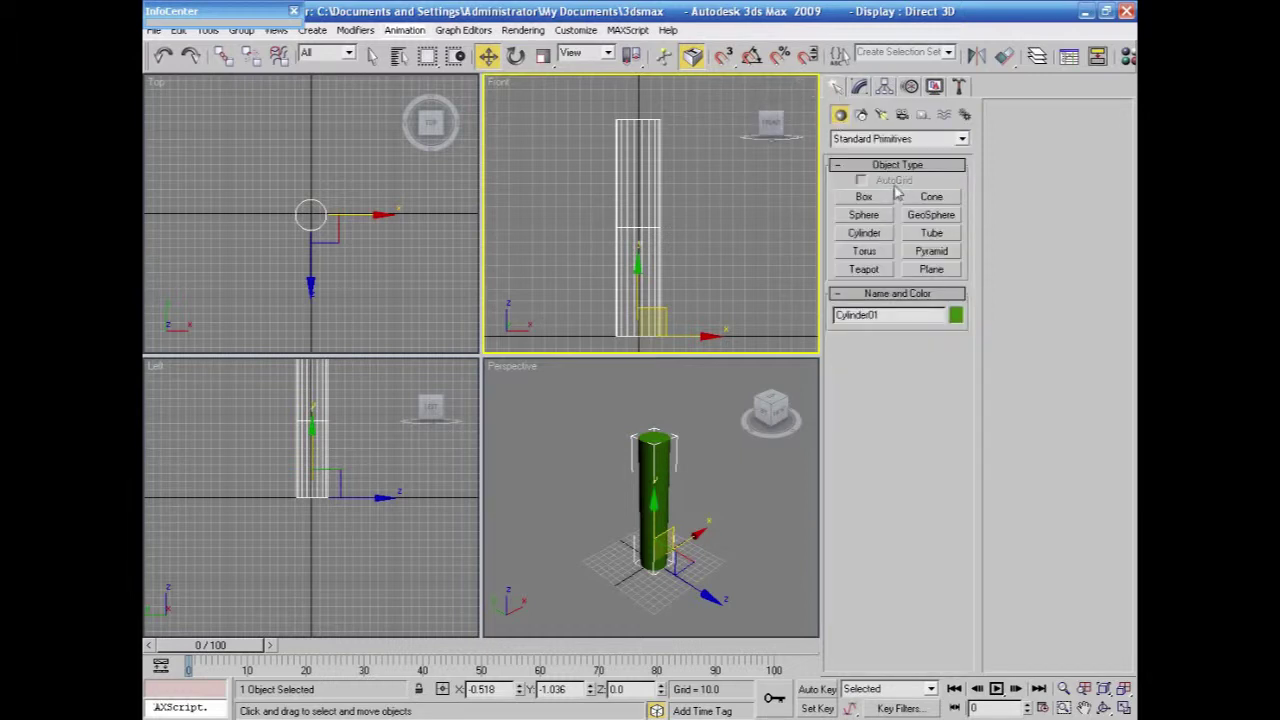
pyautogui.click(965, 115)
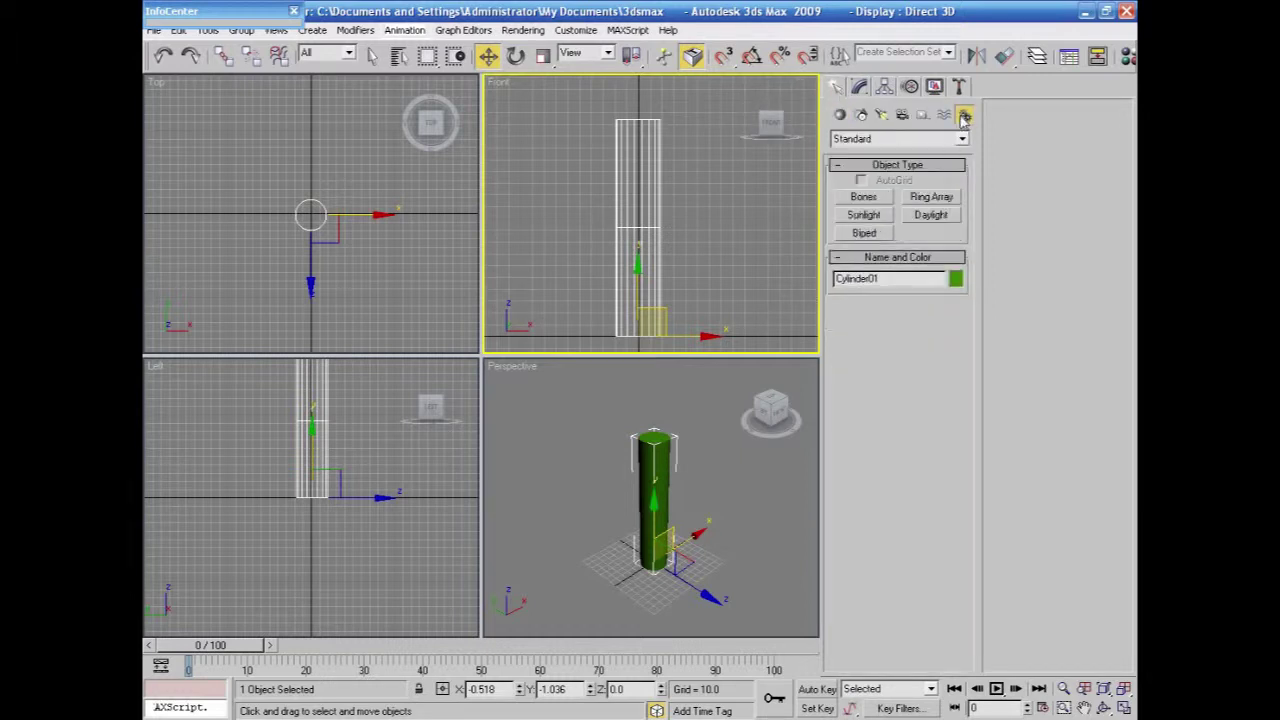
pyautogui.click(862, 197)
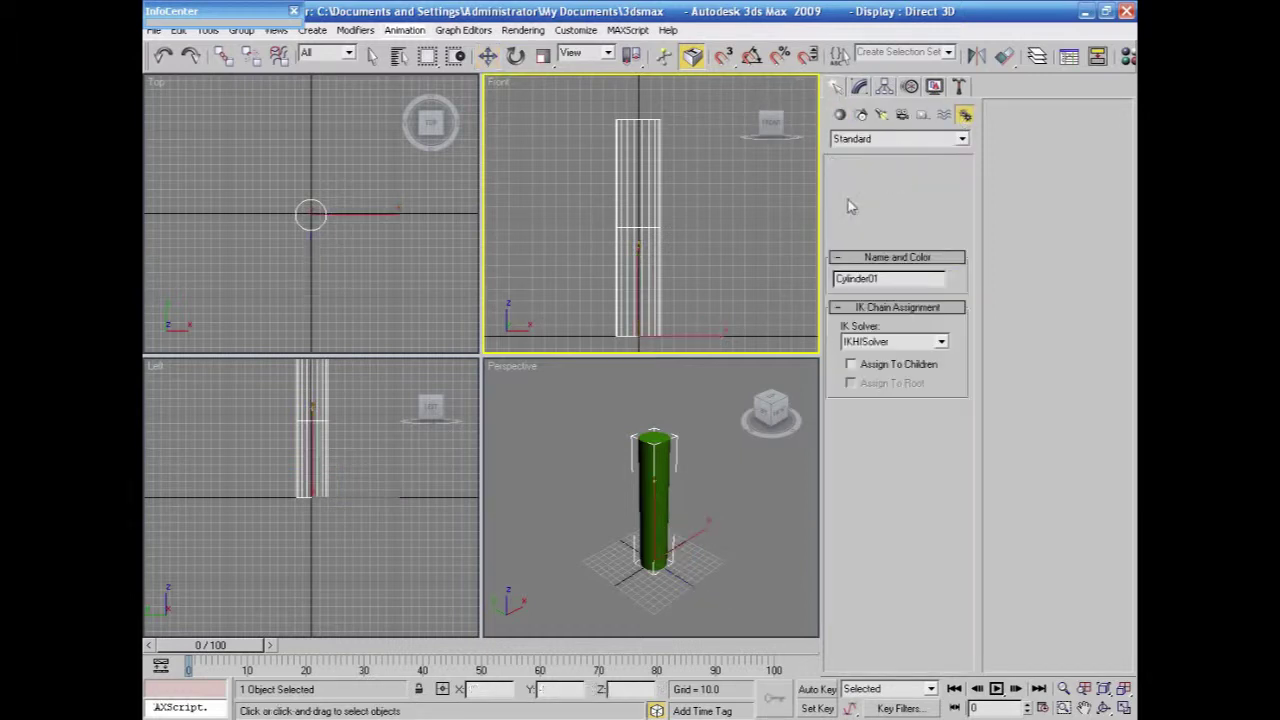
pyautogui.click(634, 122)
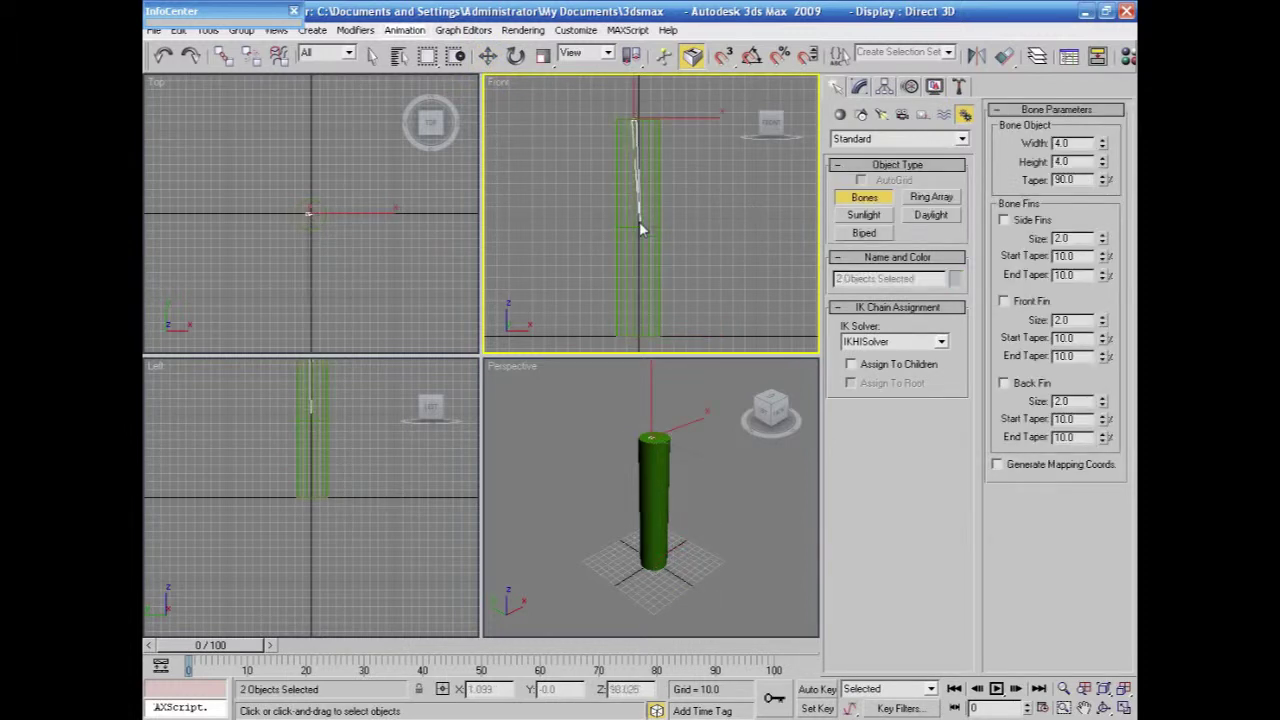
pyautogui.click(638, 229)
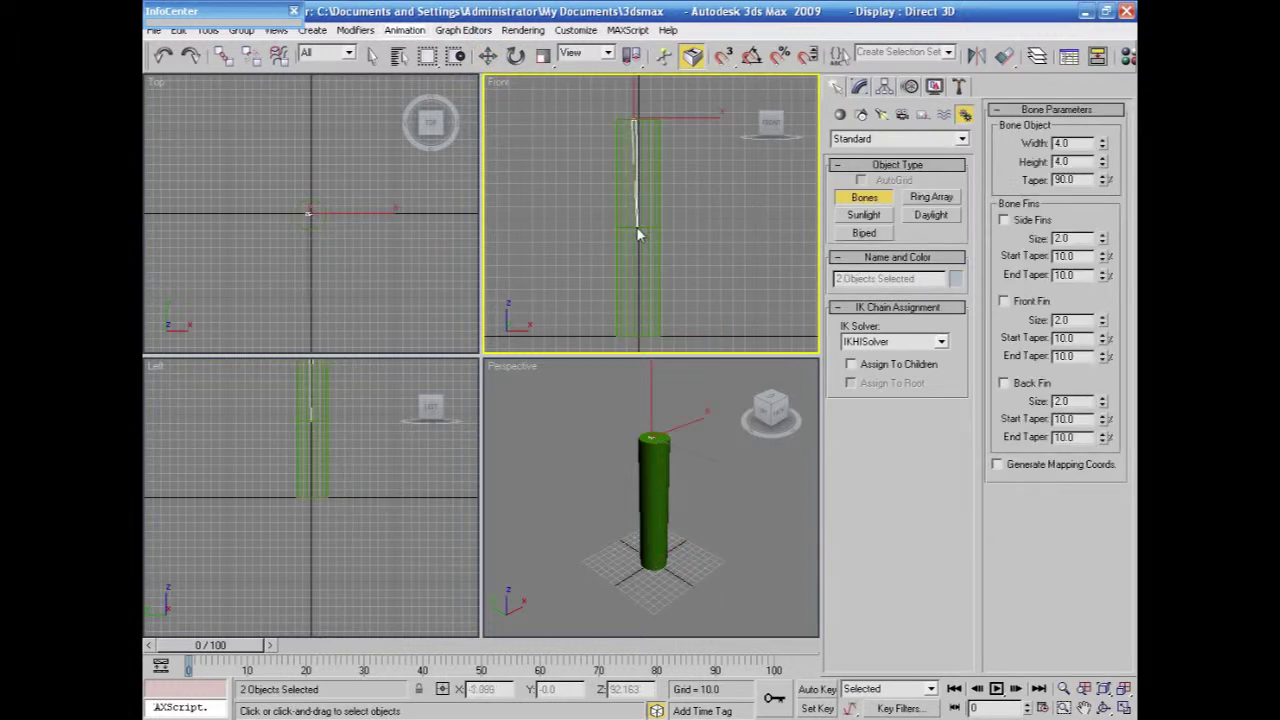
pyautogui.click(641, 343)
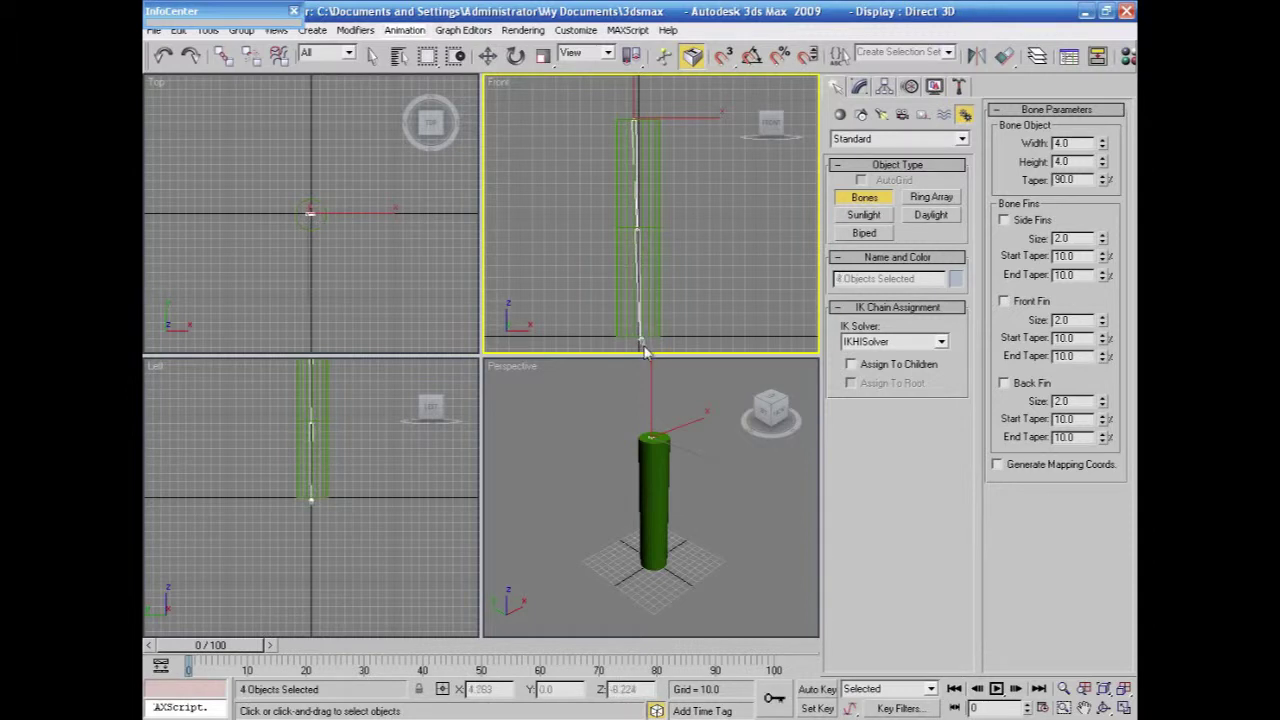
pyautogui.rightClick(642, 350)
pyautogui.scroll(2, 698, 294)
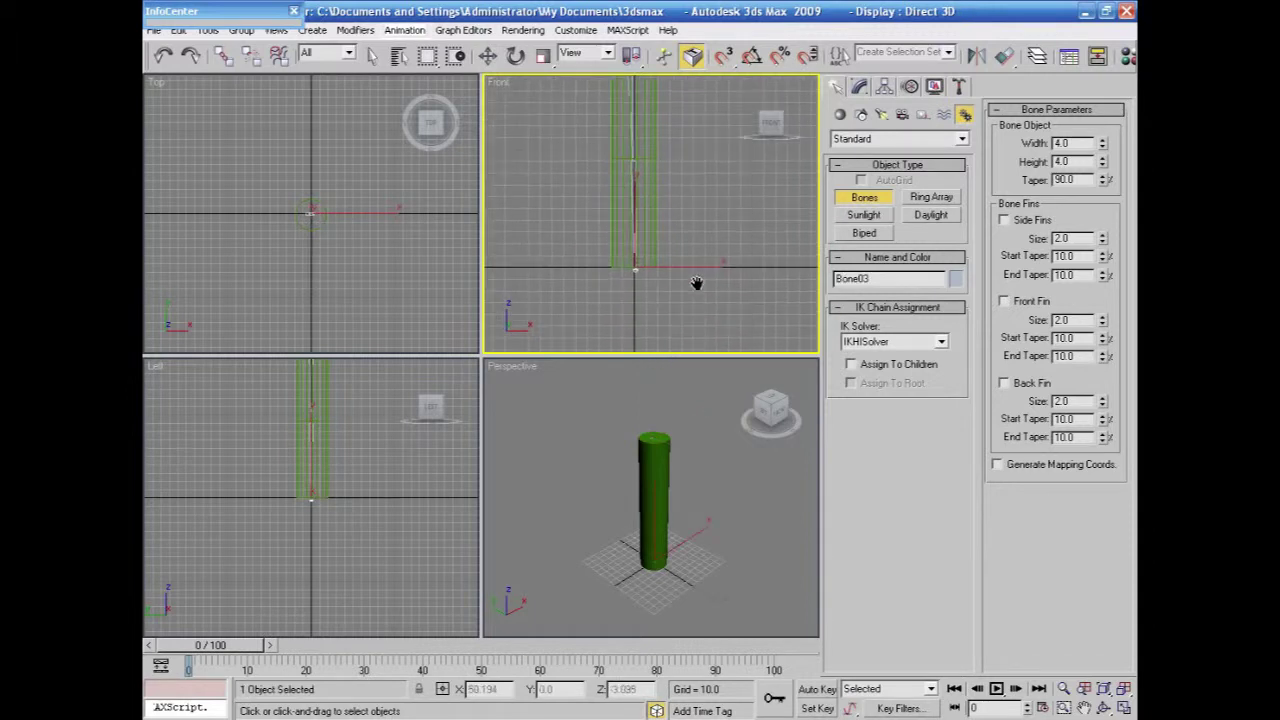
pyautogui.click(487, 56)
pyautogui.moveTo(685, 260); pyautogui.dragTo(711, 249, button='middle')
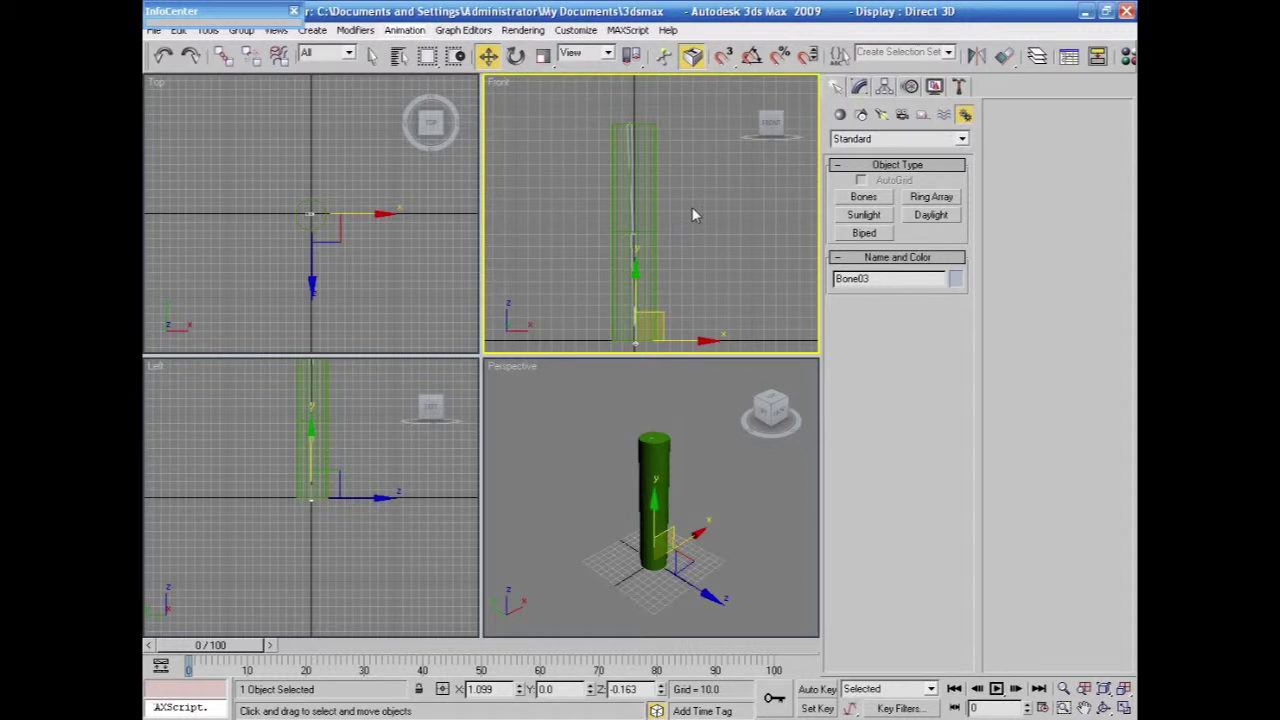
# Clear the cylinder selection and restrict the selection filter to Bone.
pyautogui.click(695, 215)
pyautogui.click(629, 162)
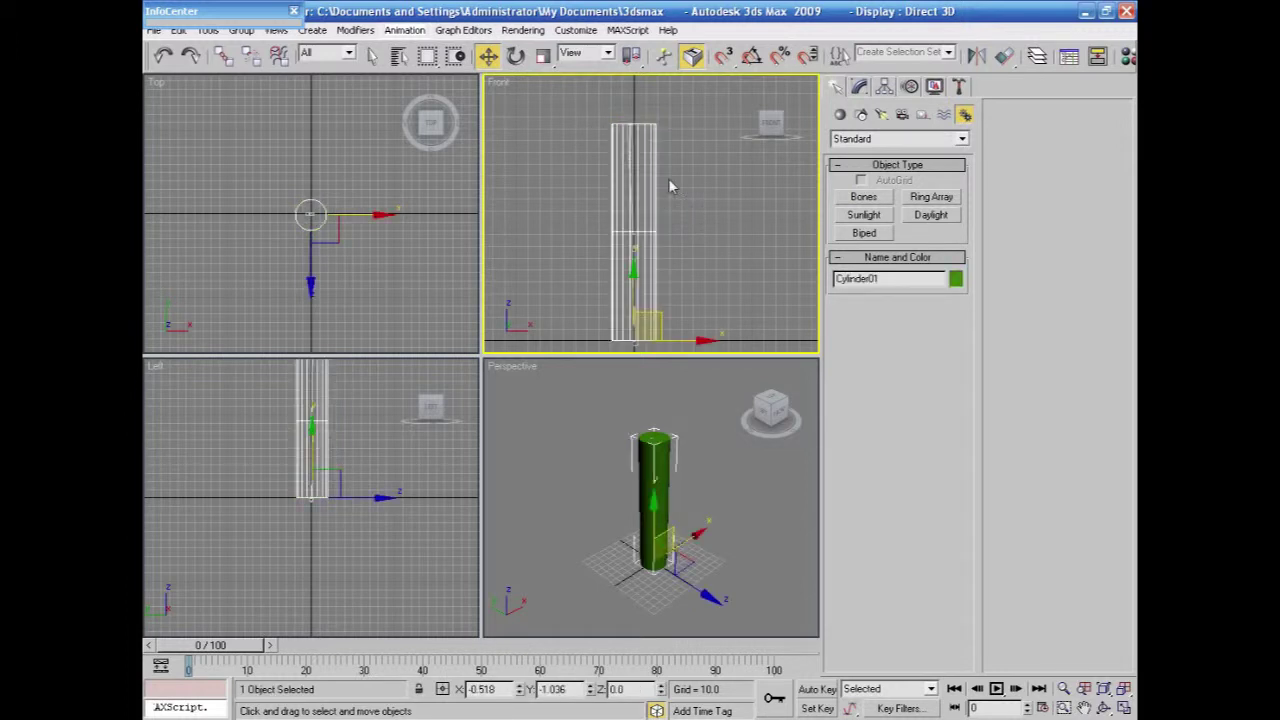
pyautogui.click(677, 189)
pyautogui.click(330, 54)
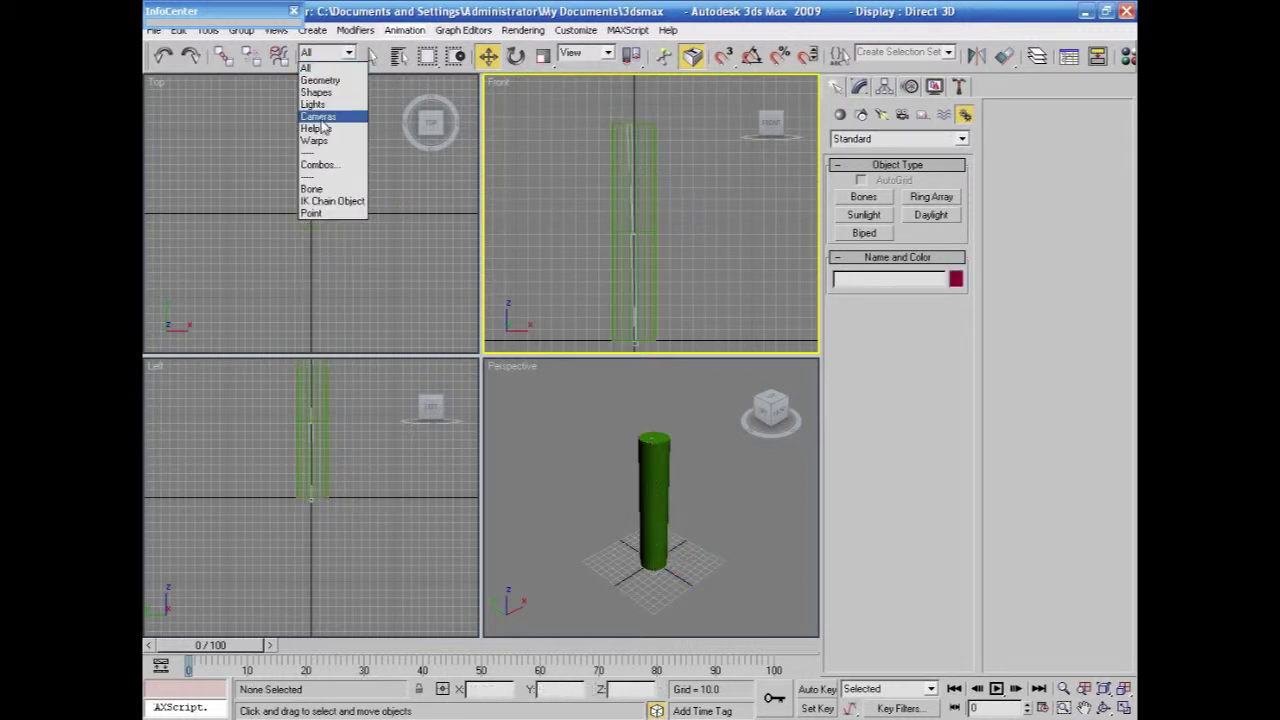
pyautogui.click(318, 192)
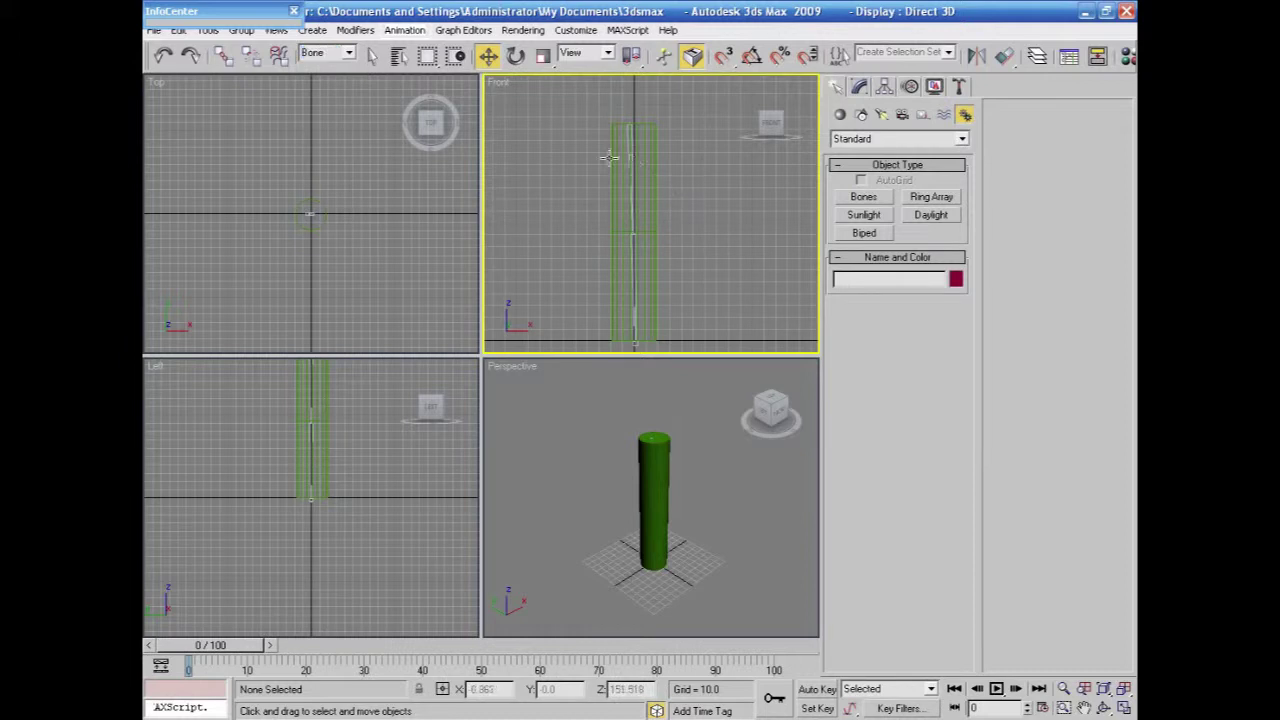
# Test the selection filter by picking the bones inside the cylinder from the upper bone to the end bone.
pyautogui.moveTo(652, 139); pyautogui.dragTo(580, 194)
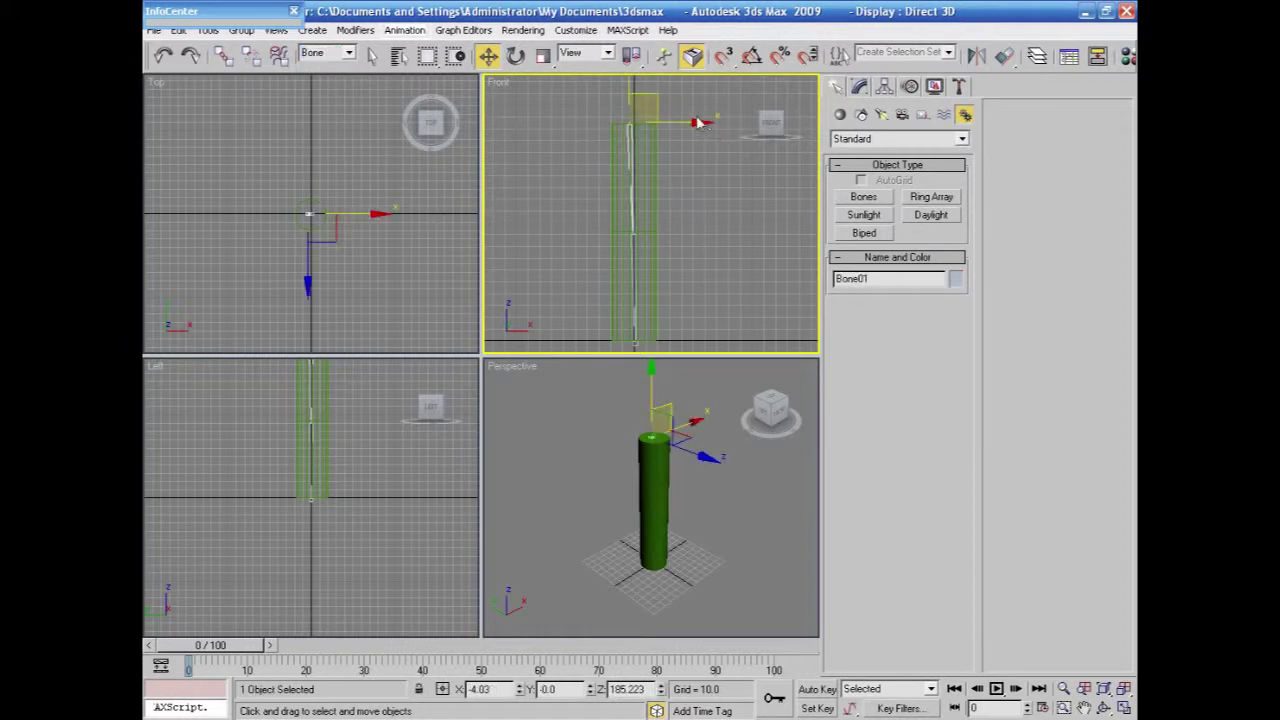
pyautogui.moveTo(704, 121)
pyautogui.mouseDown()
pyautogui.moveTo(740, 121)
pyautogui.moveTo(690, 120)
pyautogui.moveTo(730, 112)
pyautogui.moveTo(700, 113)
pyautogui.mouseUp()
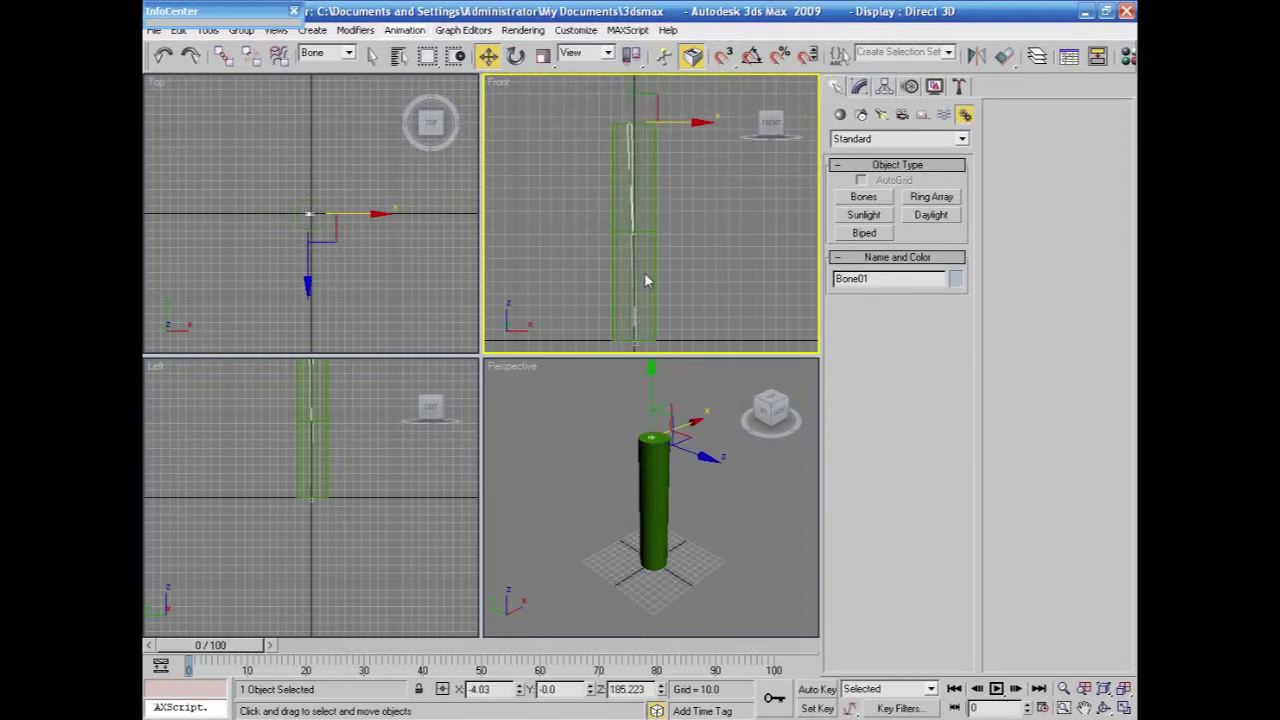
pyautogui.click(721, 187)
pyautogui.click(630, 155)
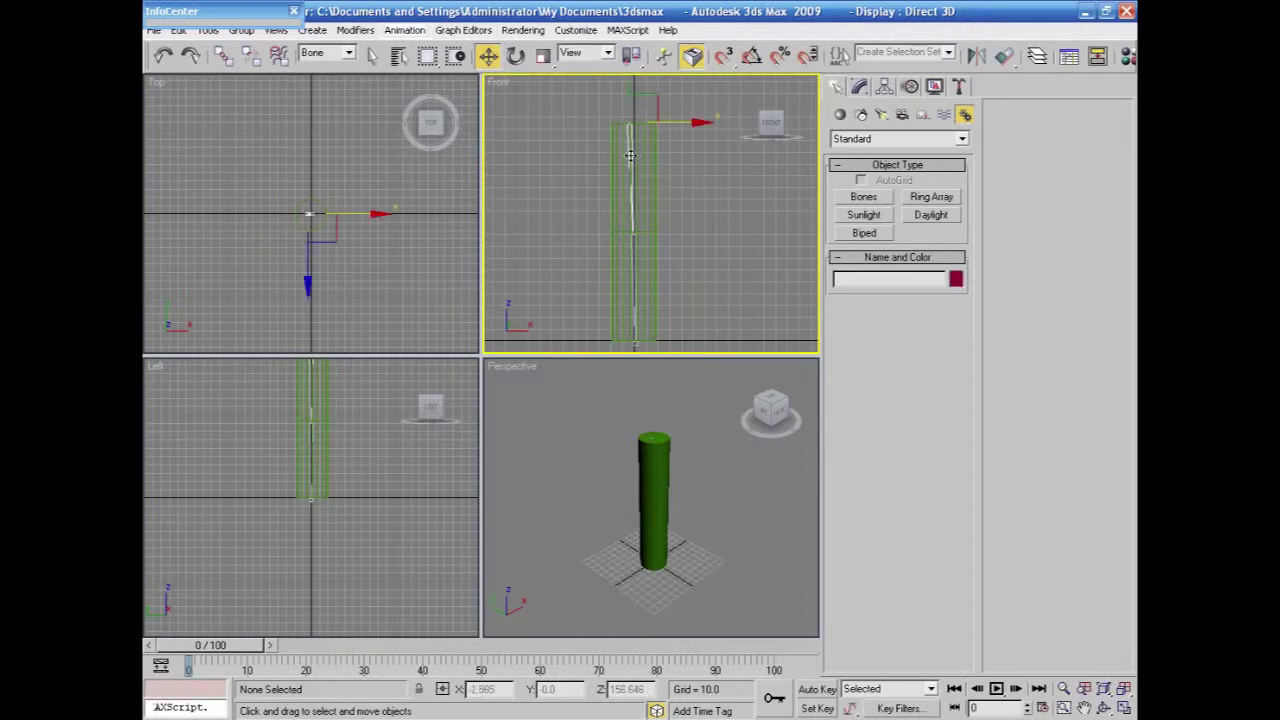
pyautogui.click(628, 262)
pyautogui.click(634, 342)
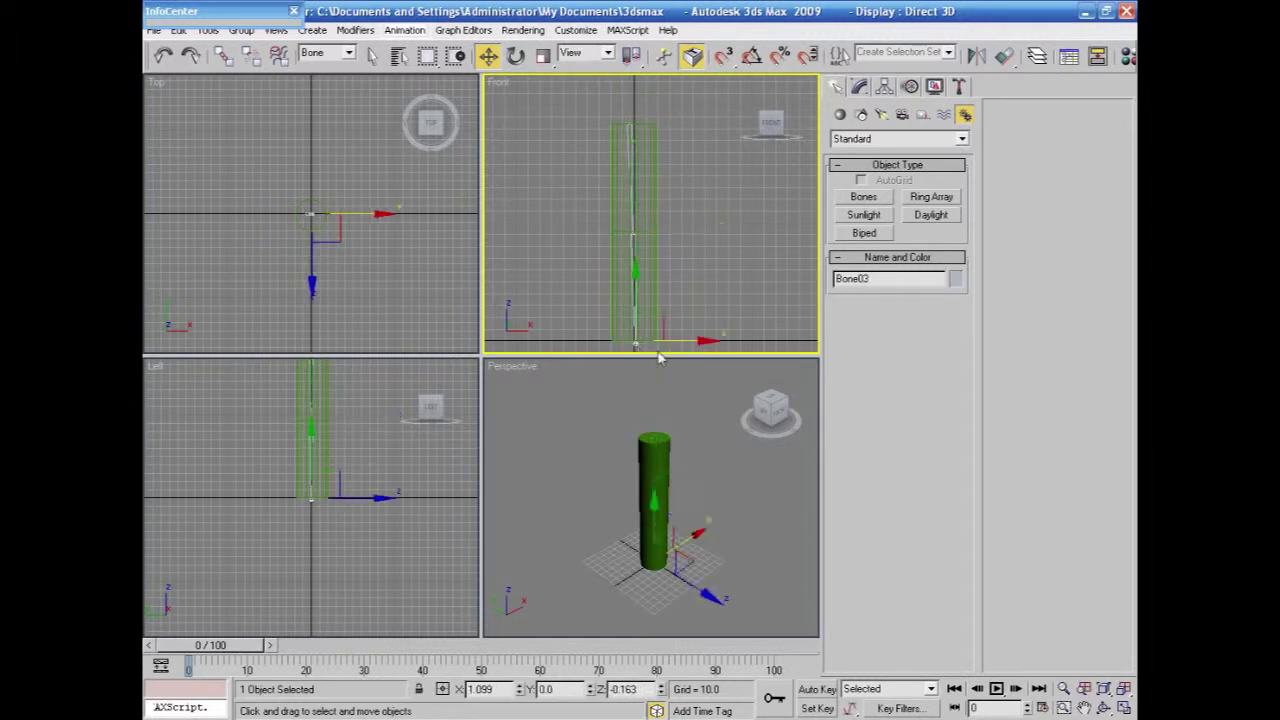
# Rotate the lower bone about 81 degrees around the middle joint in the Front view.
pyautogui.rightClick(631, 246)
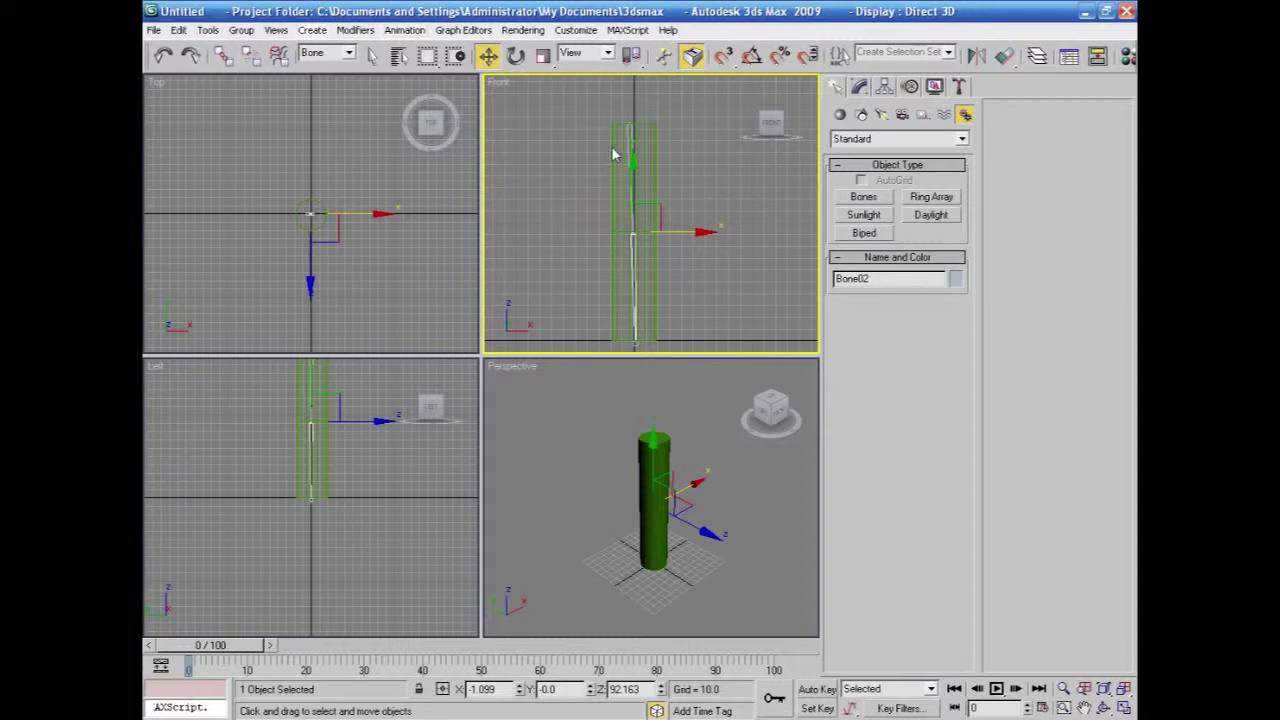
pyautogui.click(515, 56)
pyautogui.click(677, 325)
pyautogui.click(640, 298)
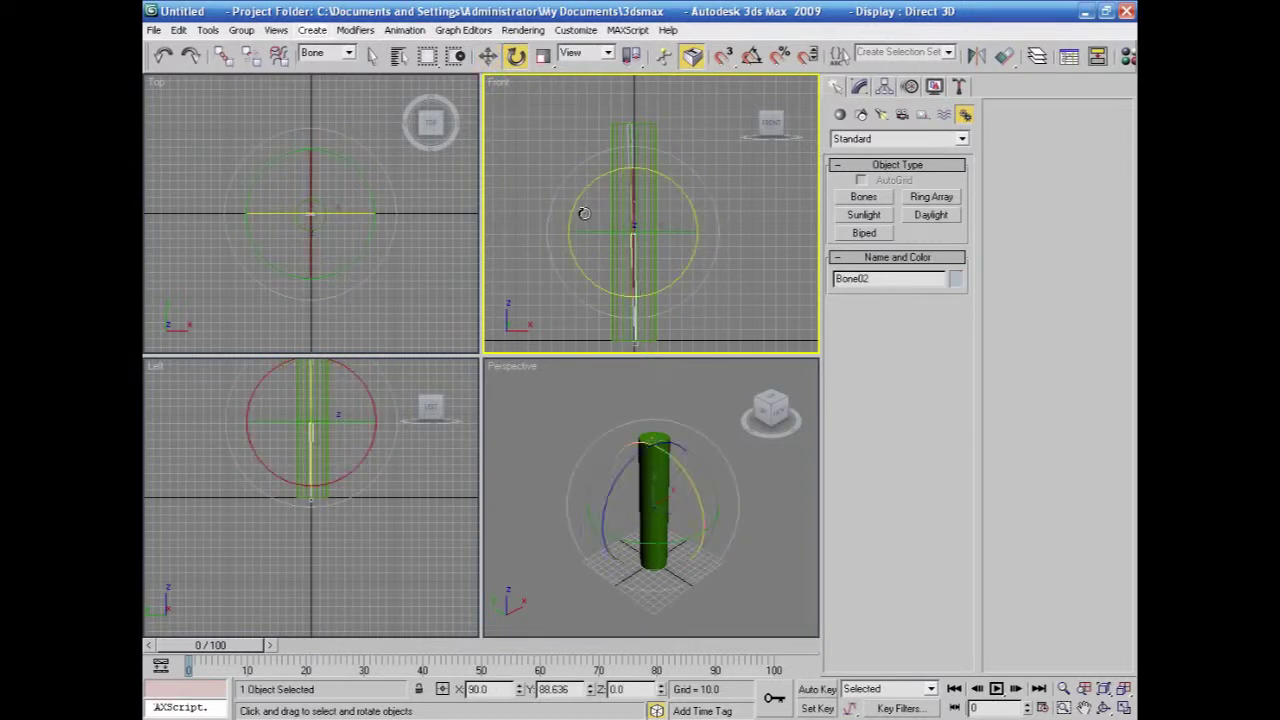
pyautogui.moveTo(588, 186); pyautogui.dragTo(520, 310)
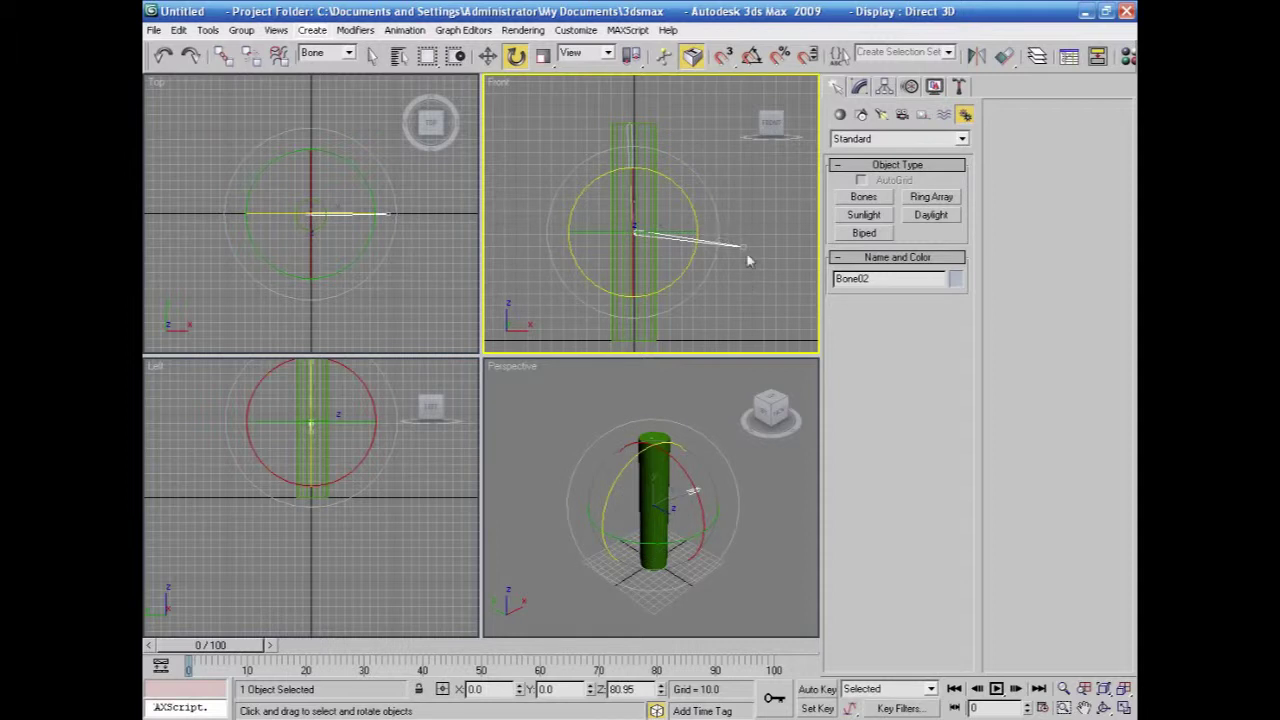
# Undo the lower bone's rotation around the middle joint in the Front view.
pyautogui.click(1124, 707)
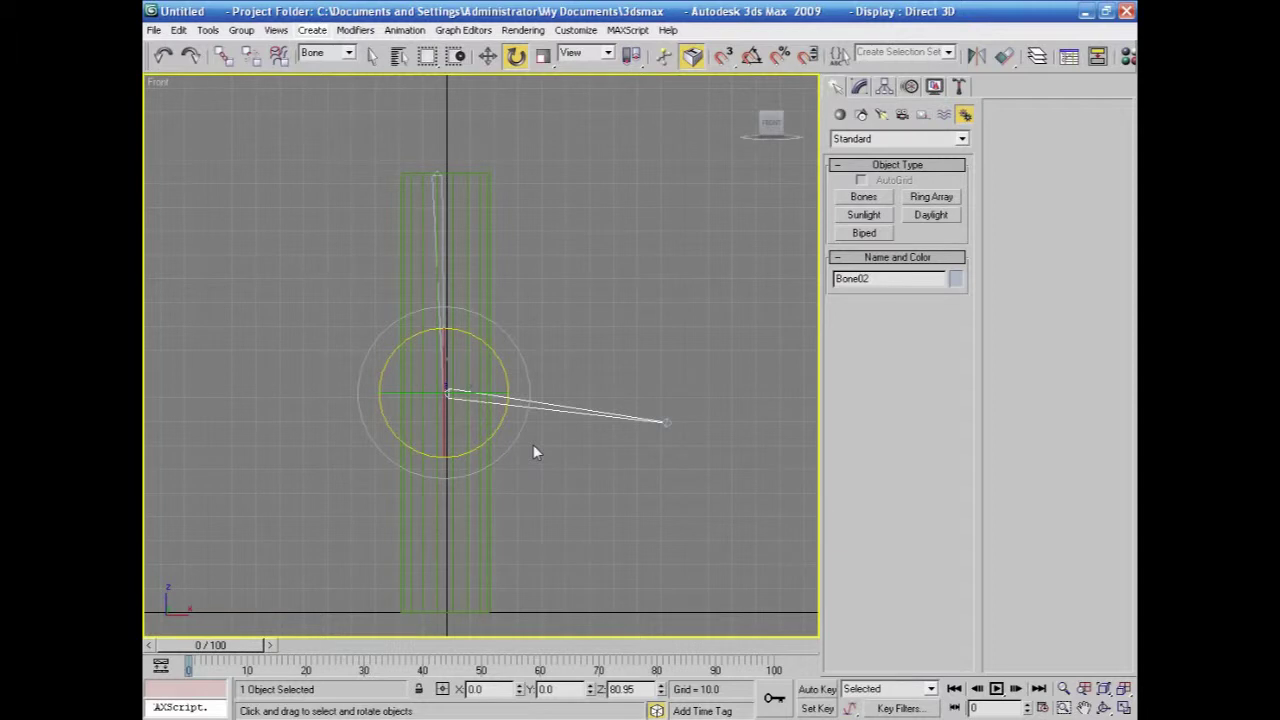
pyautogui.hotkey('ctrl', 'z')
# Try moving the end bone and the lower bone in the Front view to test how the chain responds, then clear the selection.
pyautogui.click(489, 57)
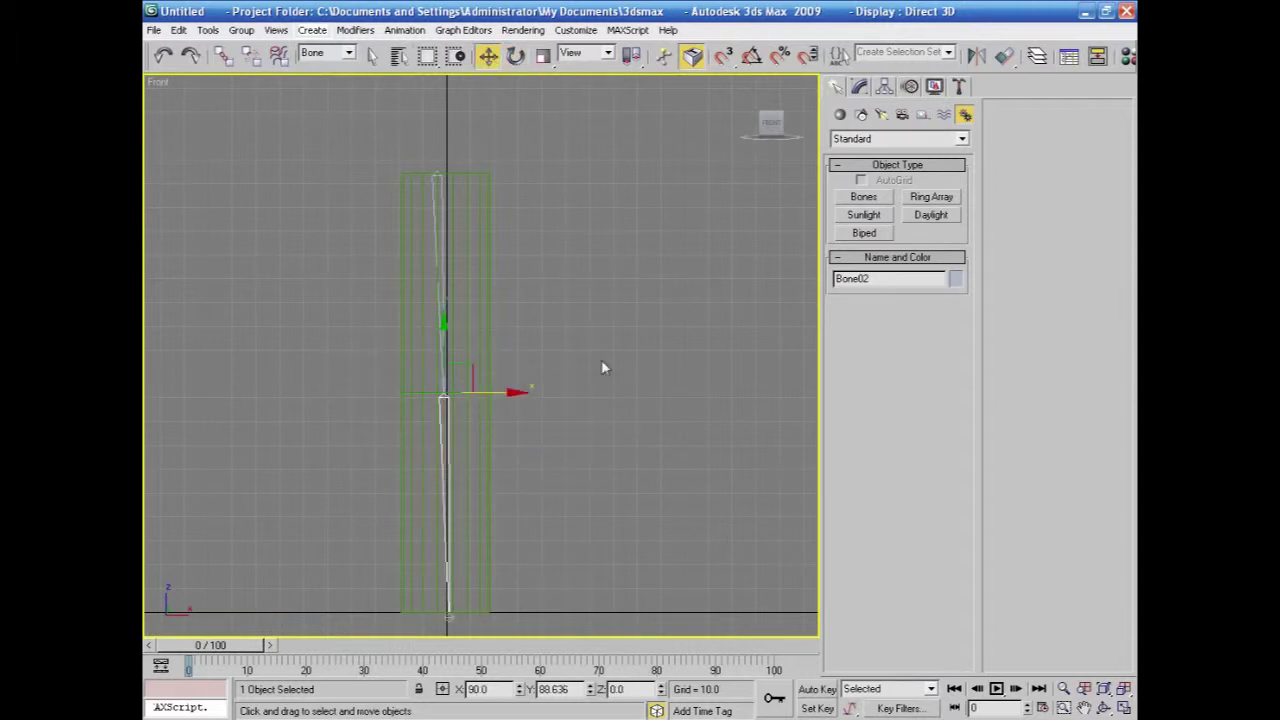
pyautogui.click(447, 618)
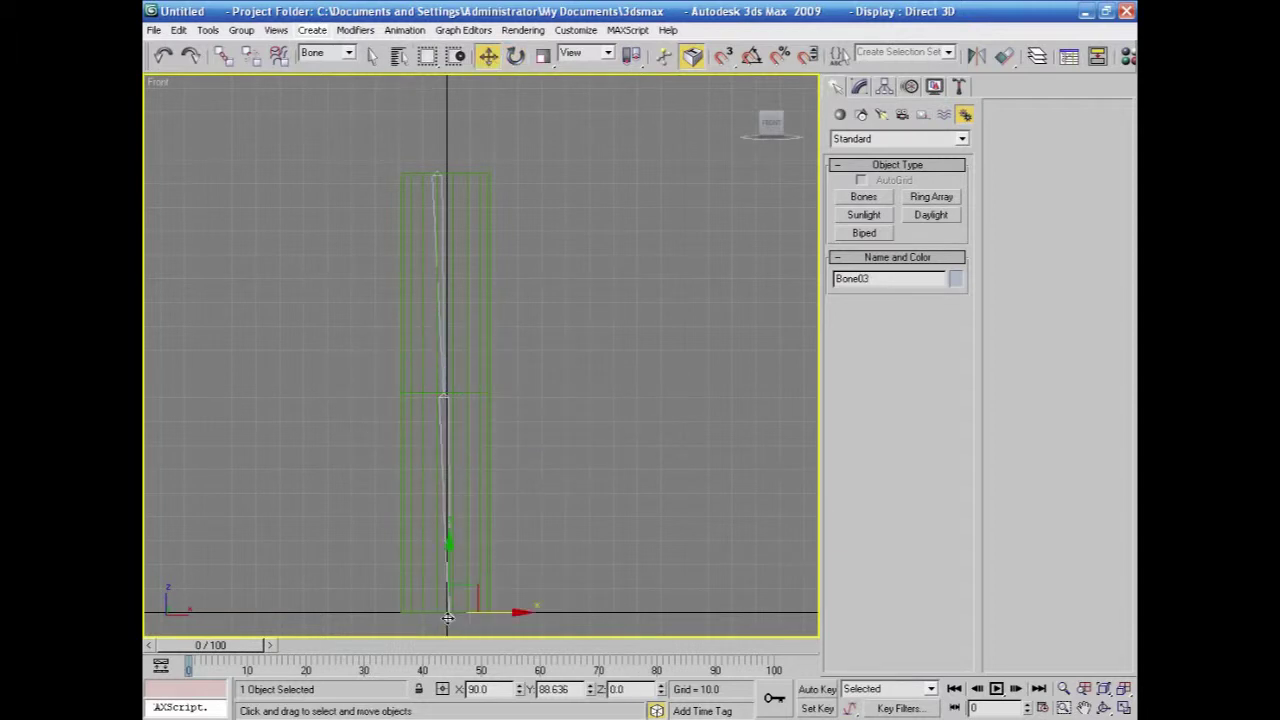
pyautogui.moveTo(476, 592); pyautogui.dragTo(440, 444)
pyautogui.hotkey('ctrl', 'z')
pyautogui.click(445, 421)
pyautogui.moveTo(490, 392); pyautogui.dragTo(448, 391)
pyautogui.click(596, 414)
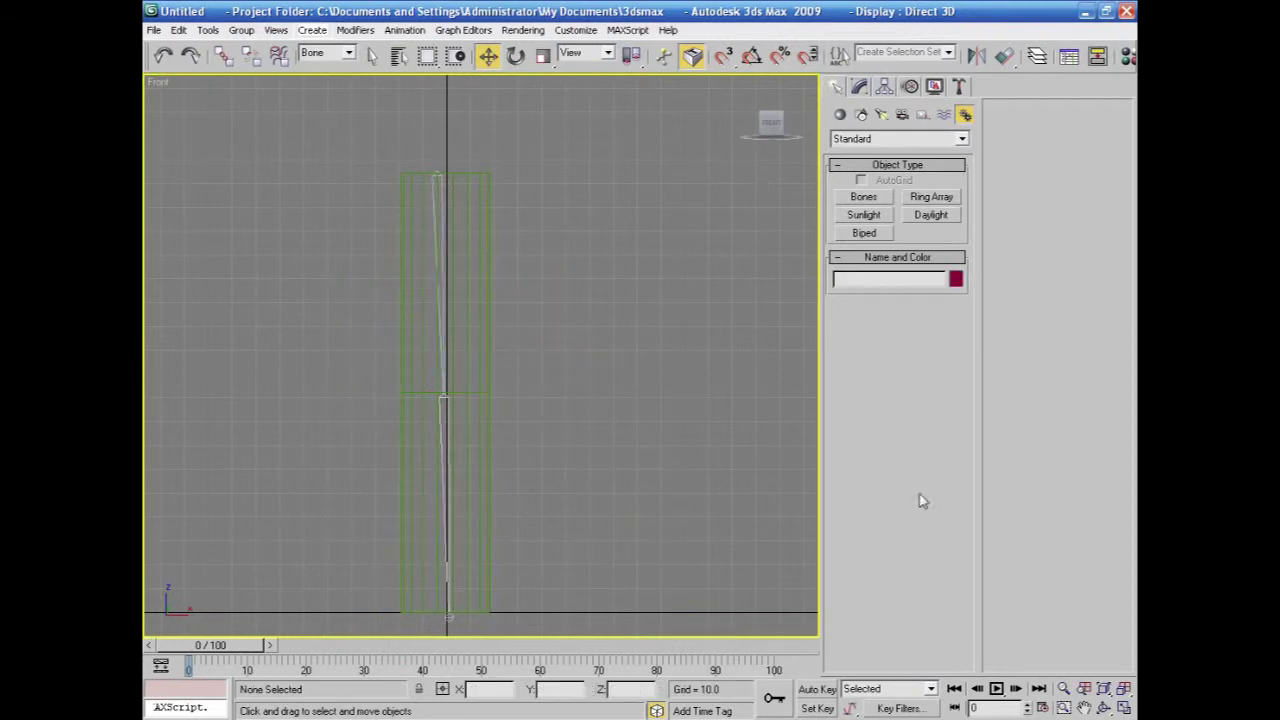
# Set the selection filter back to All and select the cylinder in the Front view.
pyautogui.click(1124, 708)
pyautogui.click(765, 513)
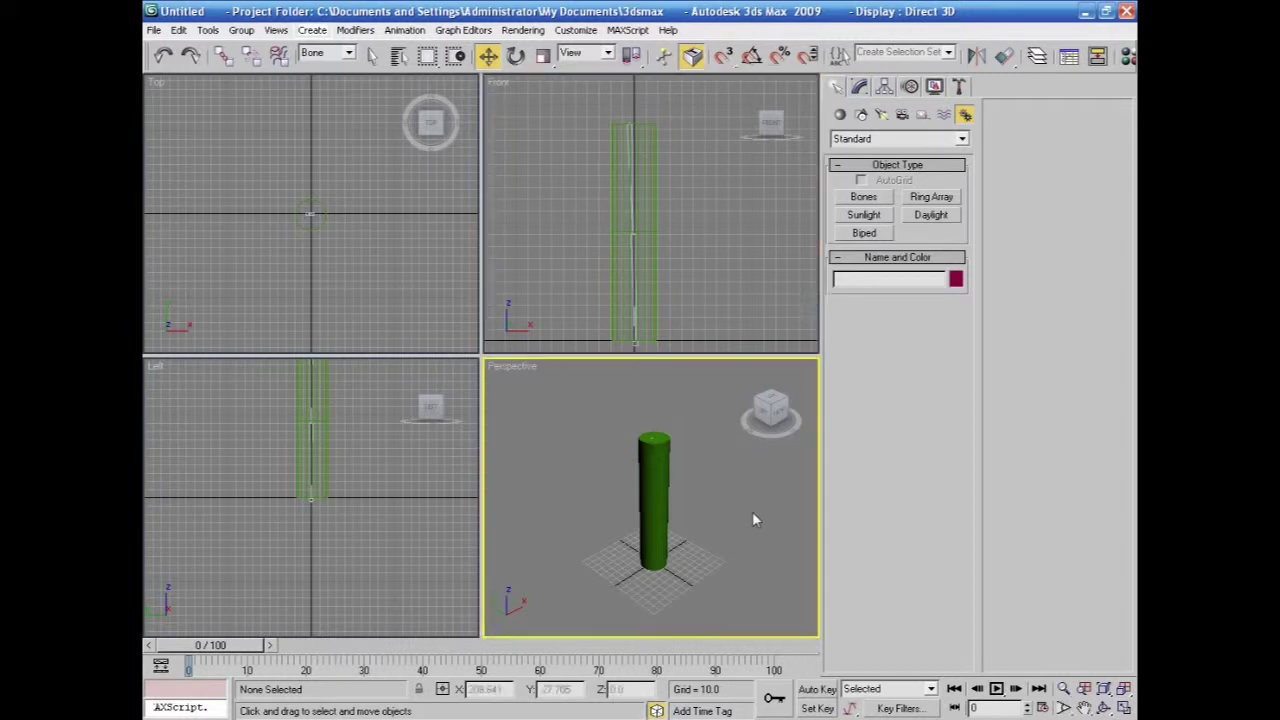
pyautogui.moveTo(669, 184); pyautogui.dragTo(621, 250)
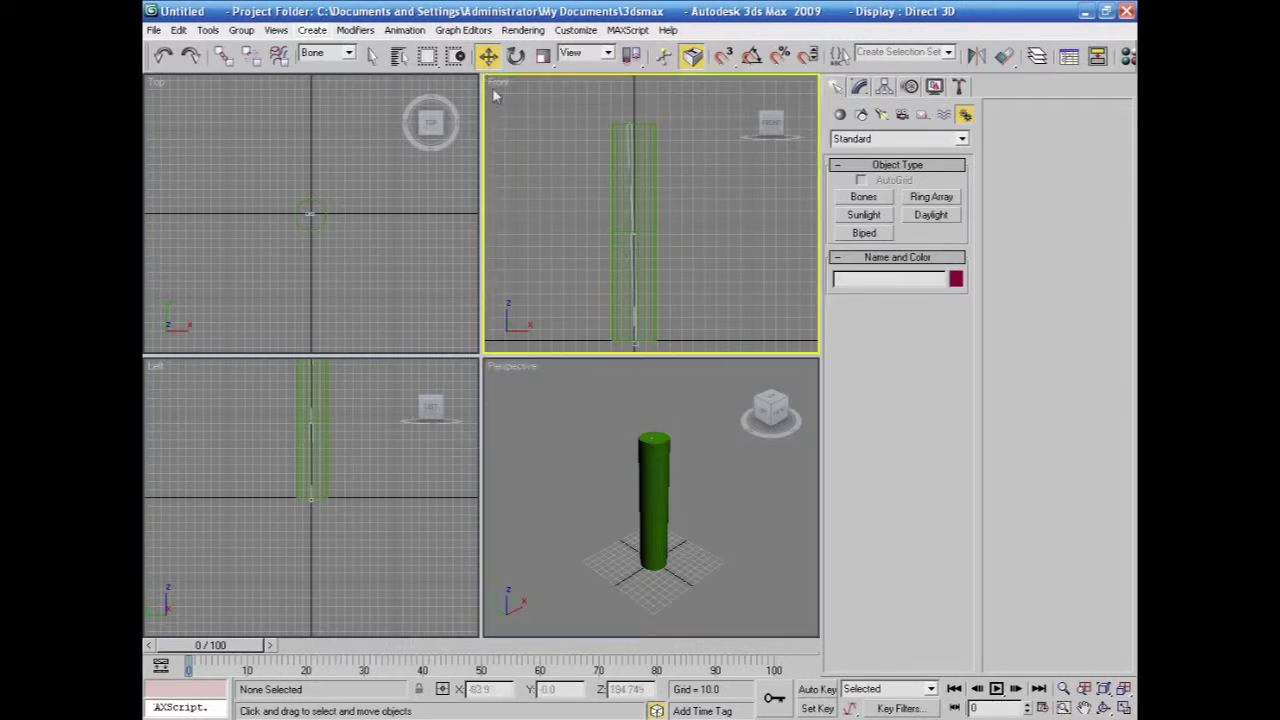
pyautogui.click(318, 53)
pyautogui.click(314, 68)
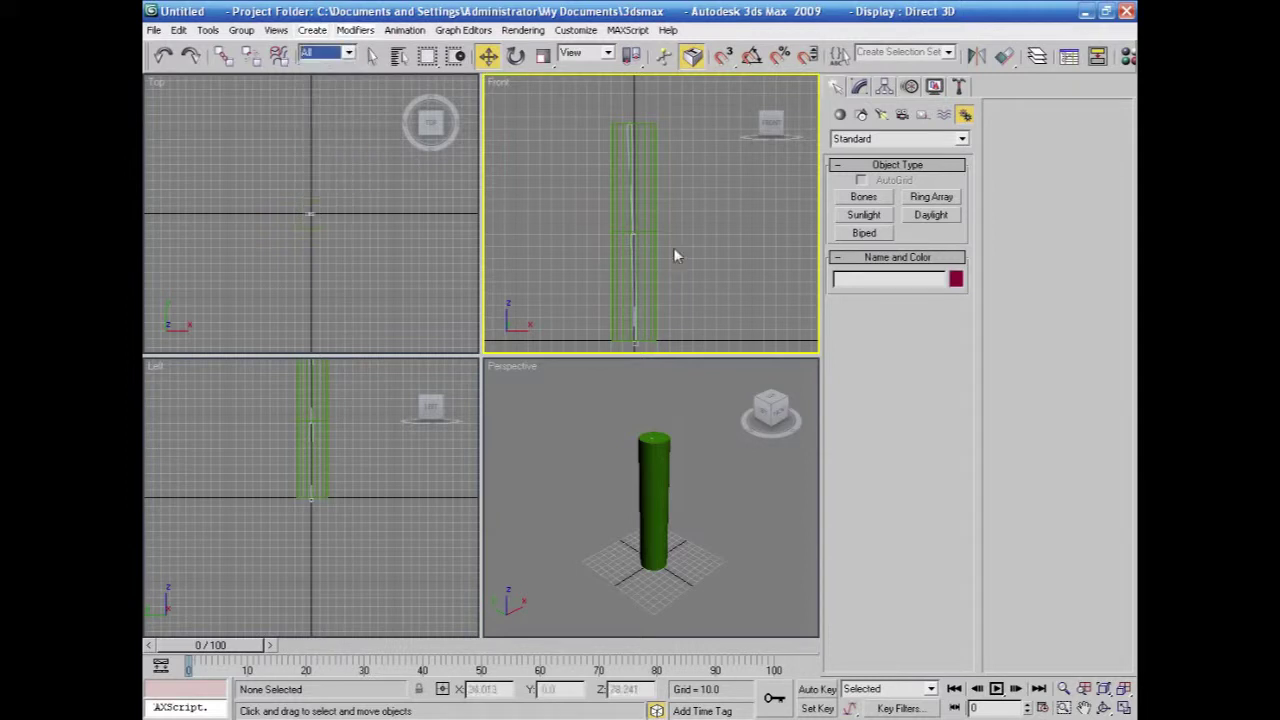
pyautogui.moveTo(672, 184); pyautogui.dragTo(626, 259)
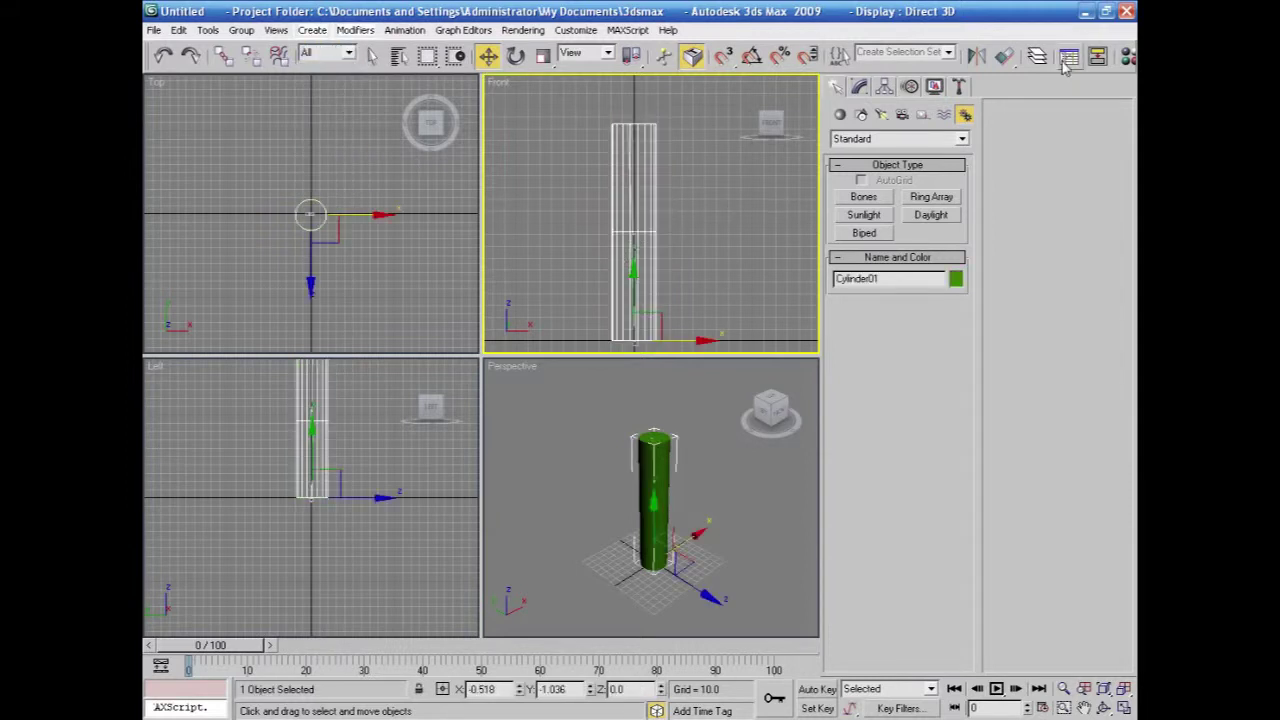
# Apply the Skin modifier to the cylinder.
pyautogui.click(866, 88)
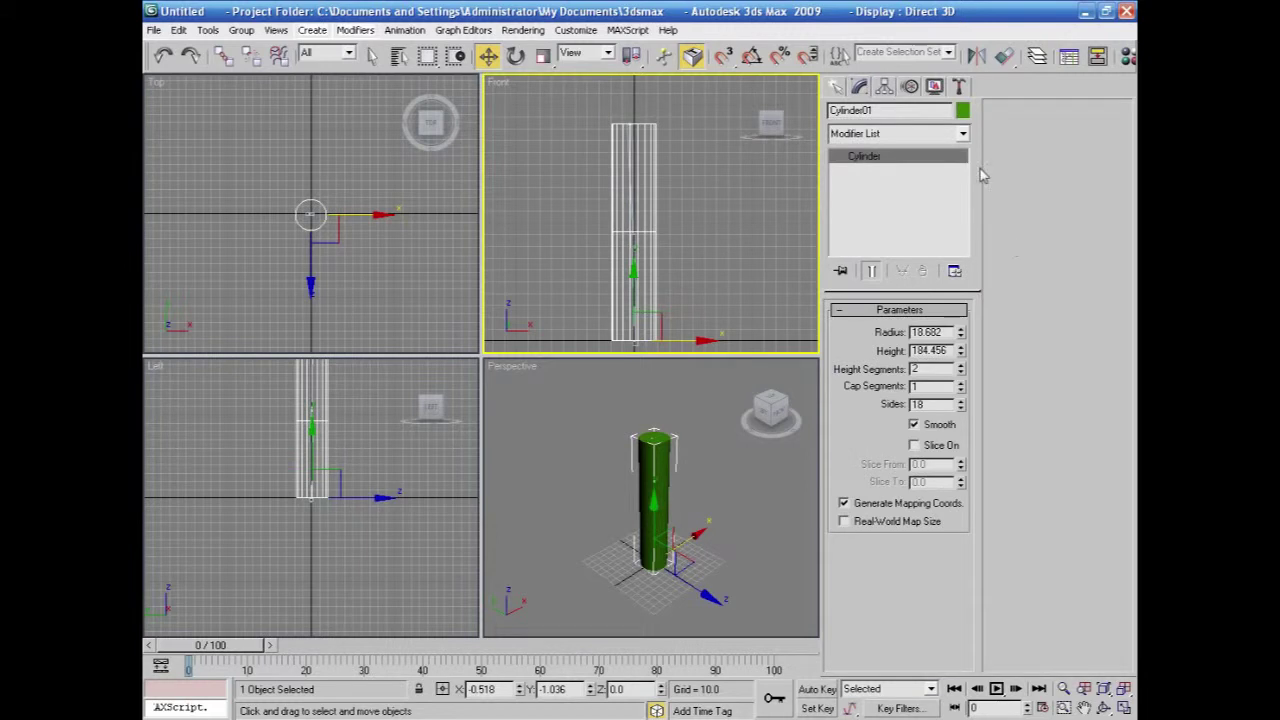
pyautogui.click(962, 137)
pyautogui.moveTo(962, 316); pyautogui.dragTo(968, 515)
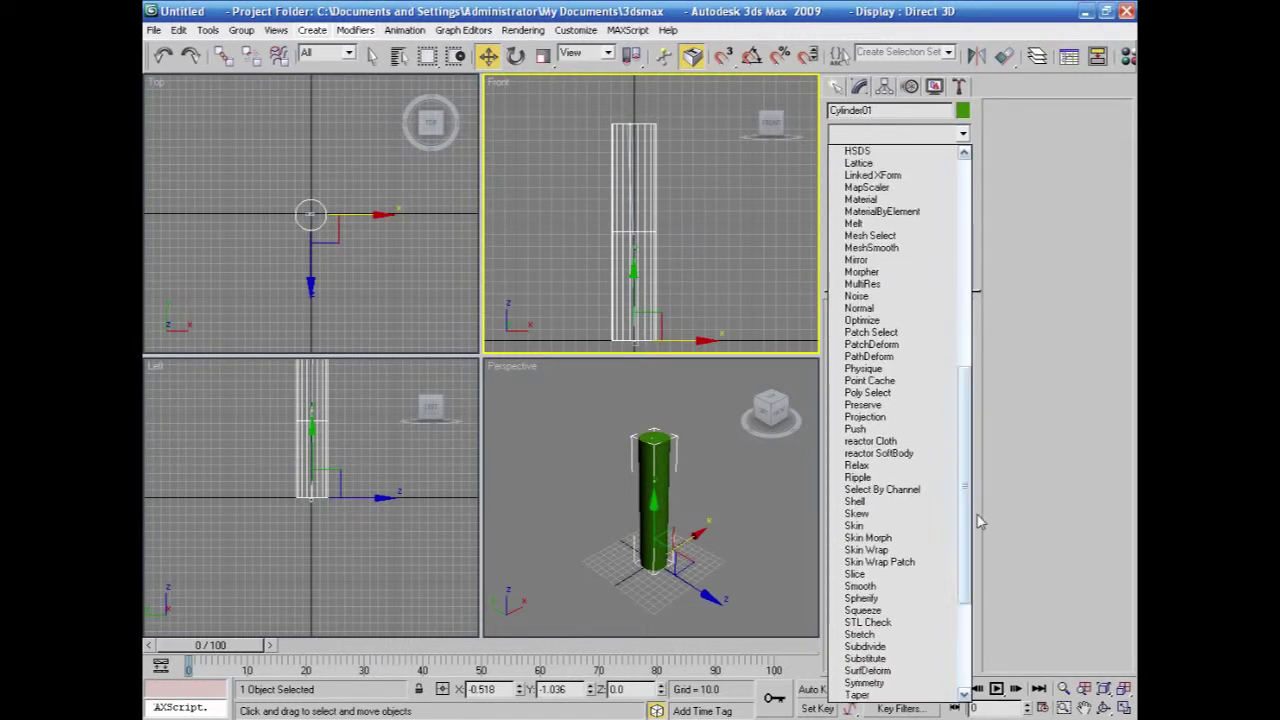
pyautogui.click(857, 526)
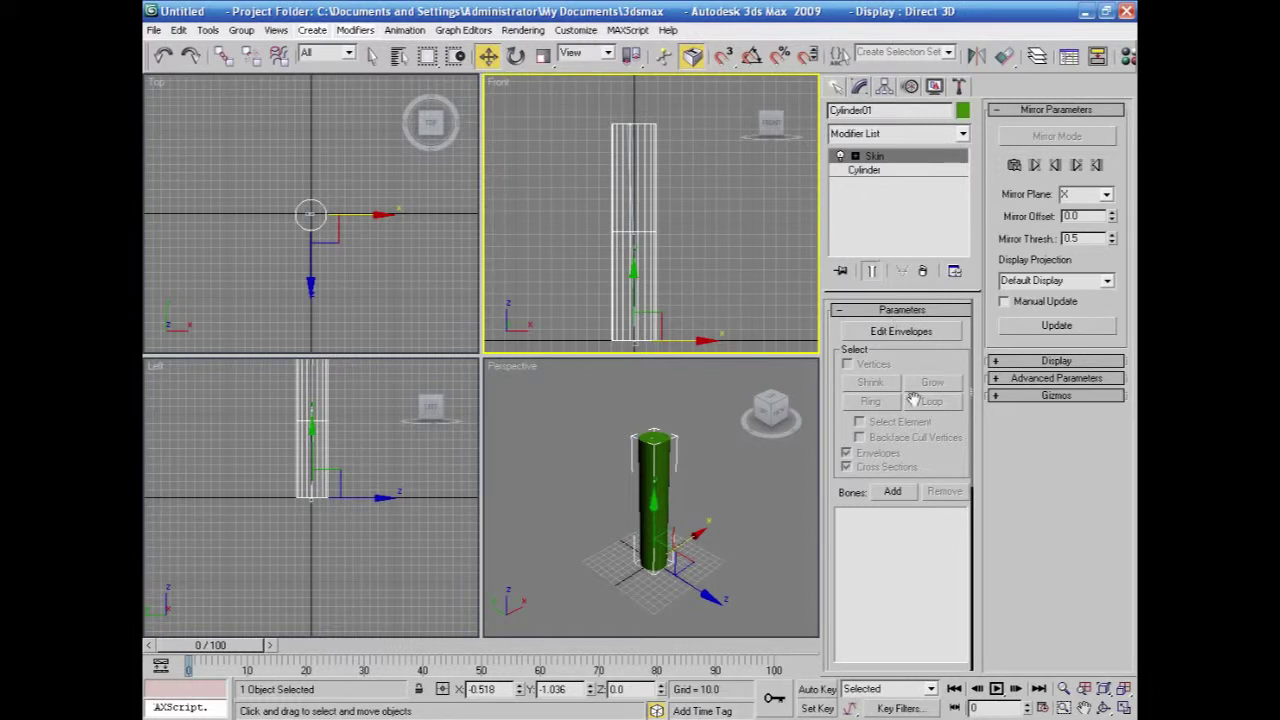
# Add Bone01, Bone02 and Bone03 to the cylinder's Skin modifier.
pyautogui.scroll(-3, 945, 455)
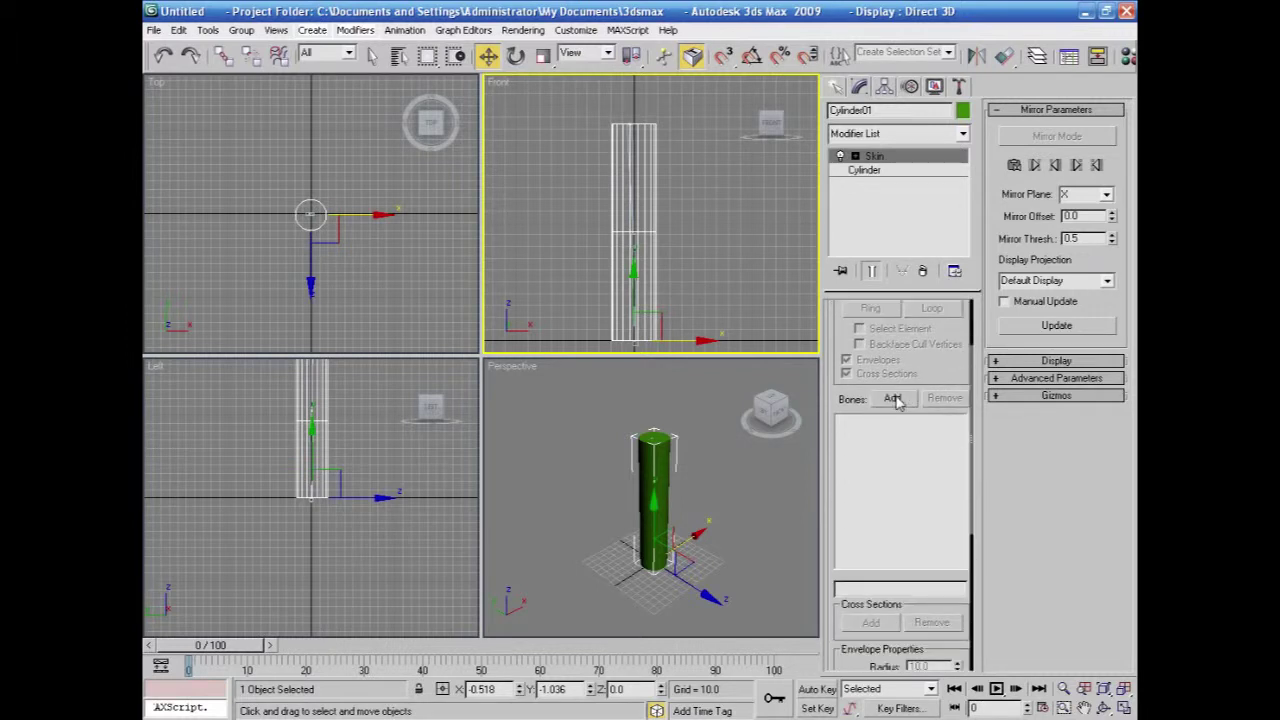
pyautogui.click(892, 398)
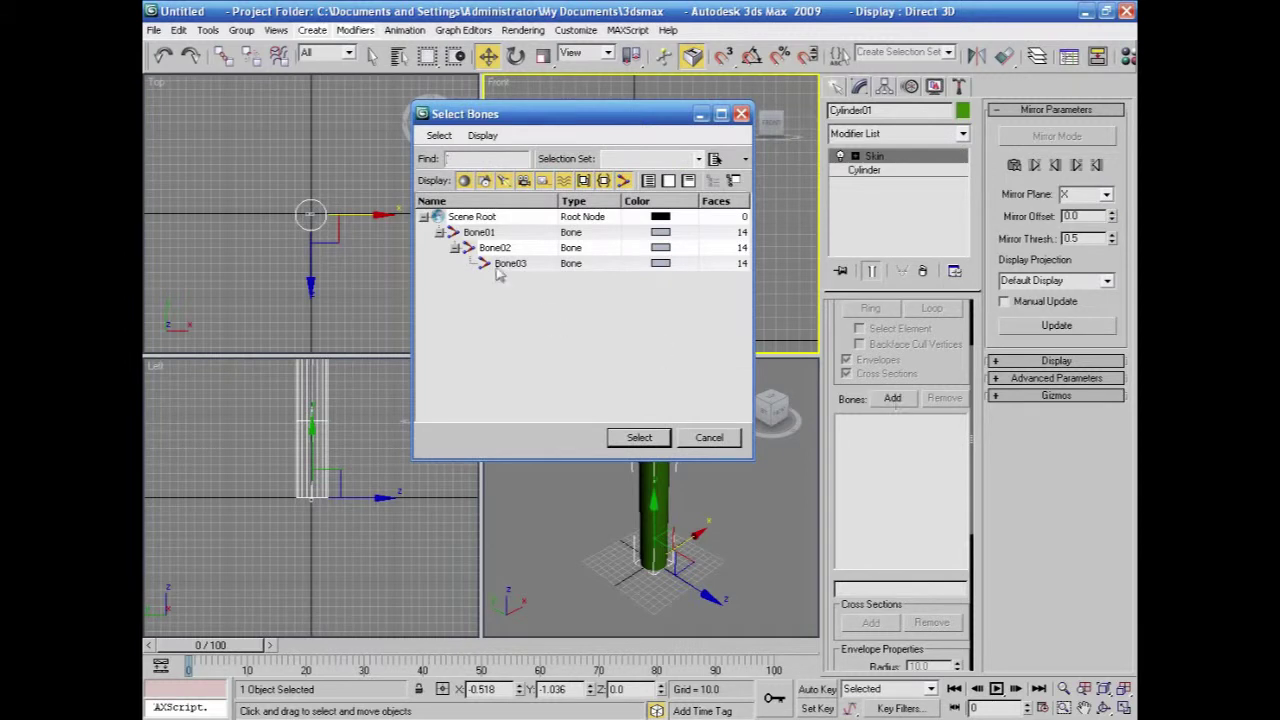
pyautogui.click(470, 234)
pyautogui.keyDown('ctrl'); pyautogui.click(488, 250); pyautogui.keyUp('ctrl')
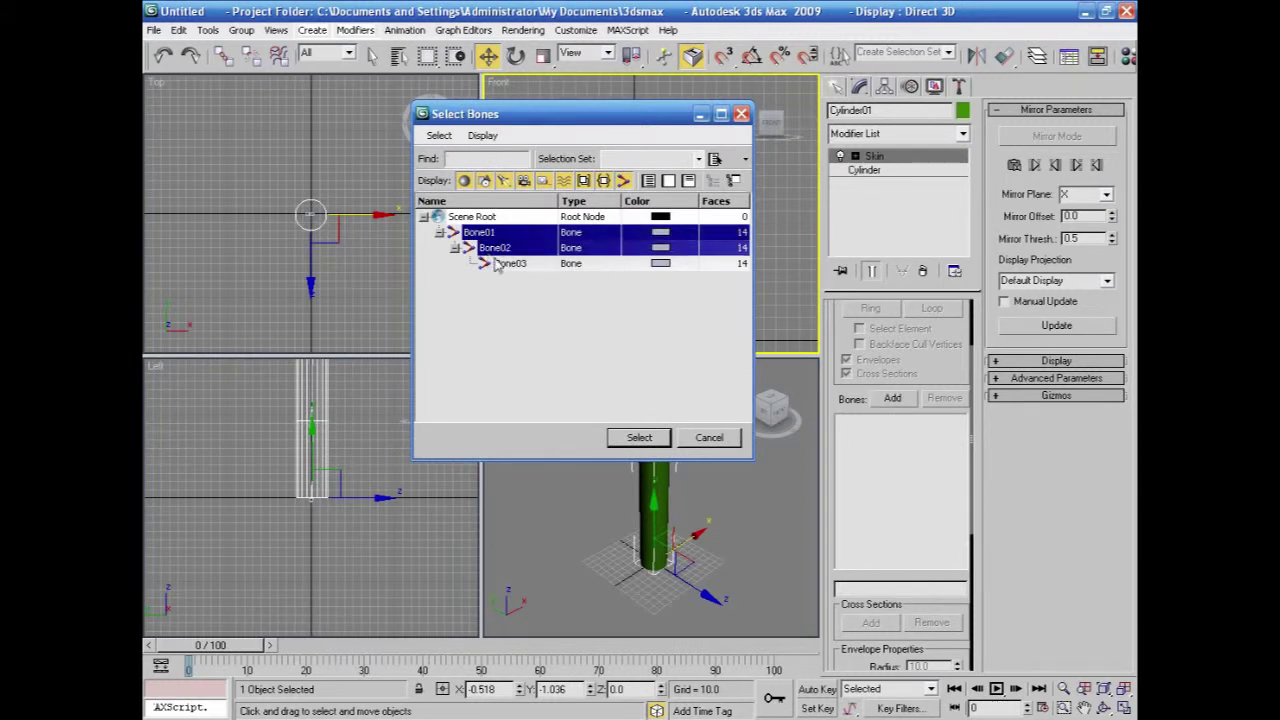
pyautogui.keyDown('ctrl'); pyautogui.click(500, 264); pyautogui.keyUp('ctrl')
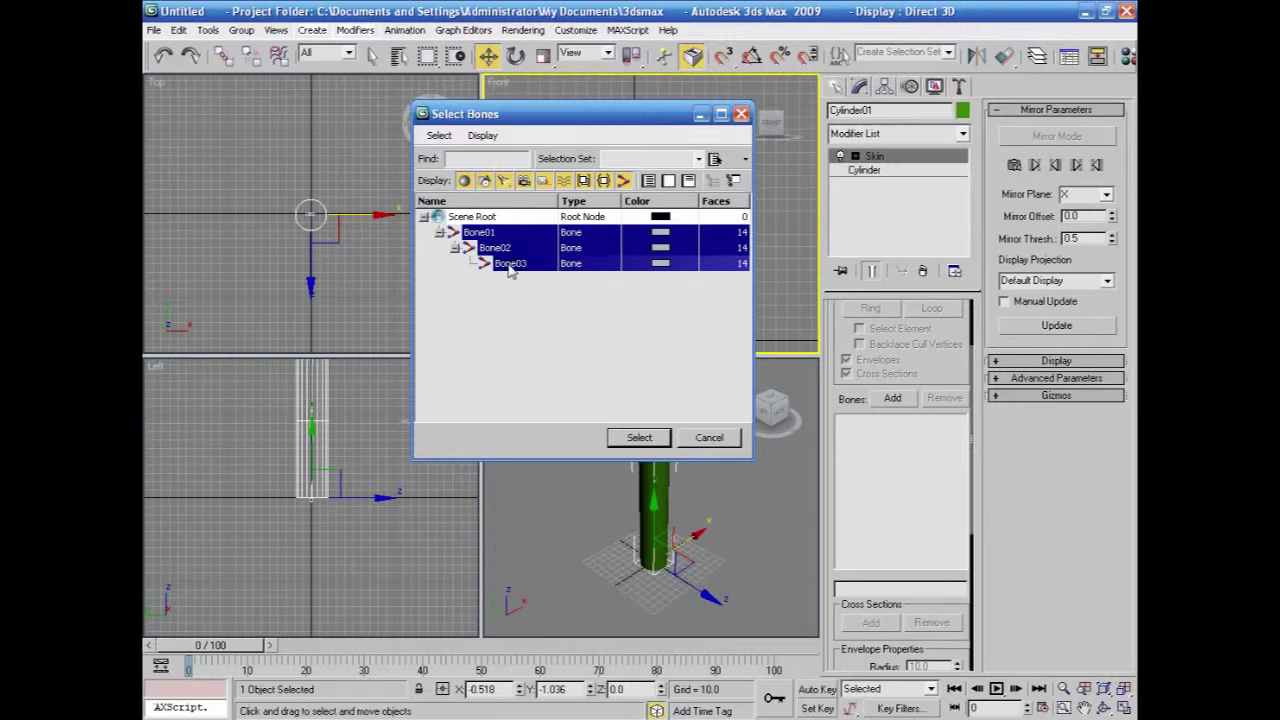
pyautogui.click(638, 438)
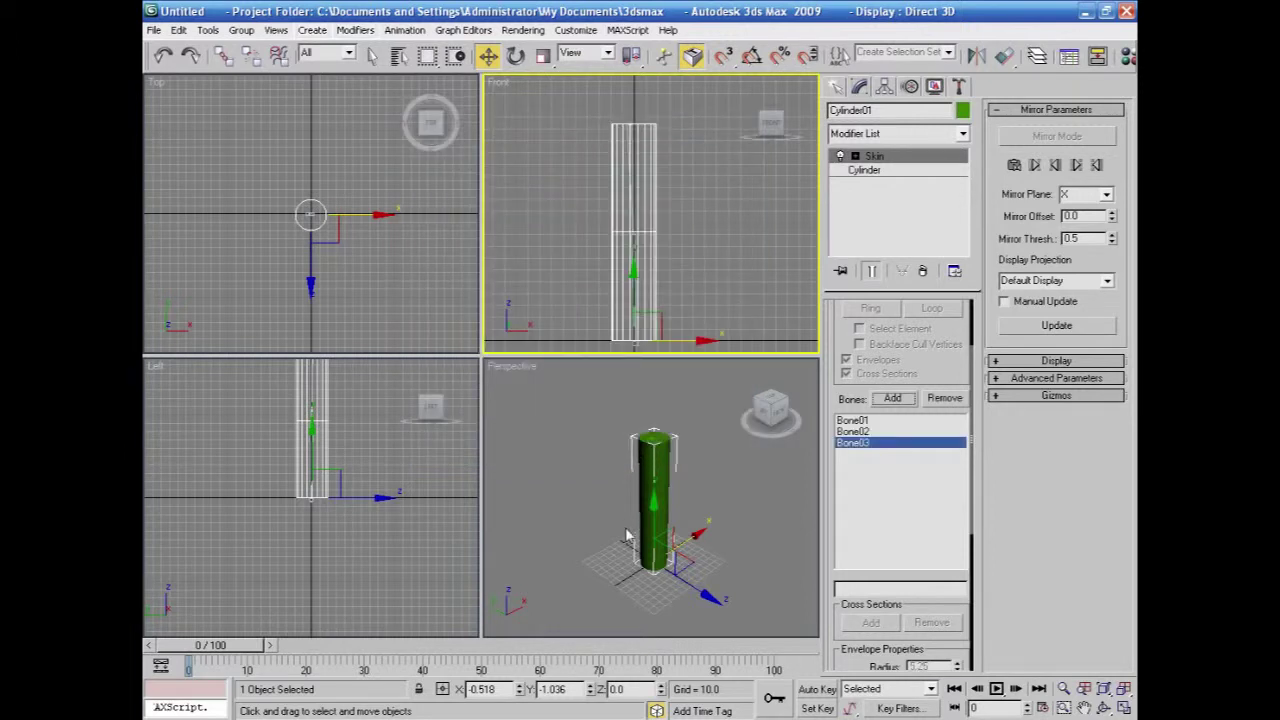
# Try moving the end bone in the enlarged Front view to test how the skinned cylinder bends, then cancel the move.
pyautogui.click(736, 292)
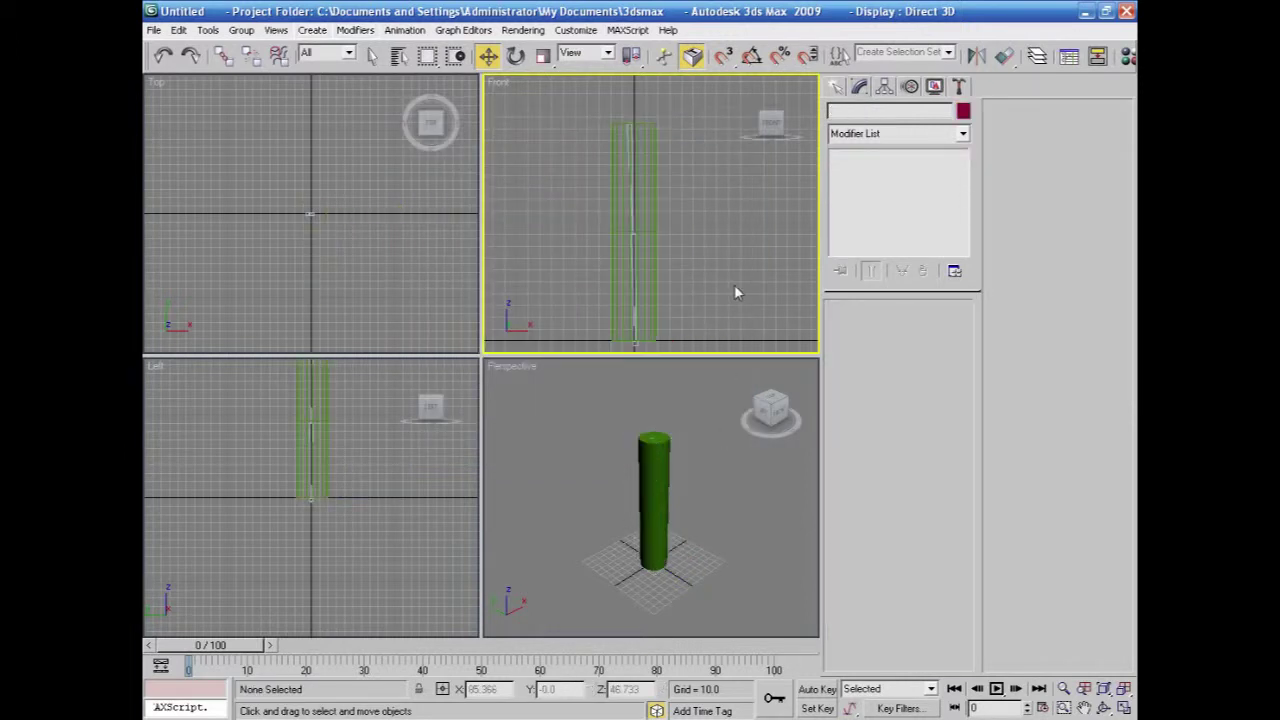
pyautogui.click(1125, 708)
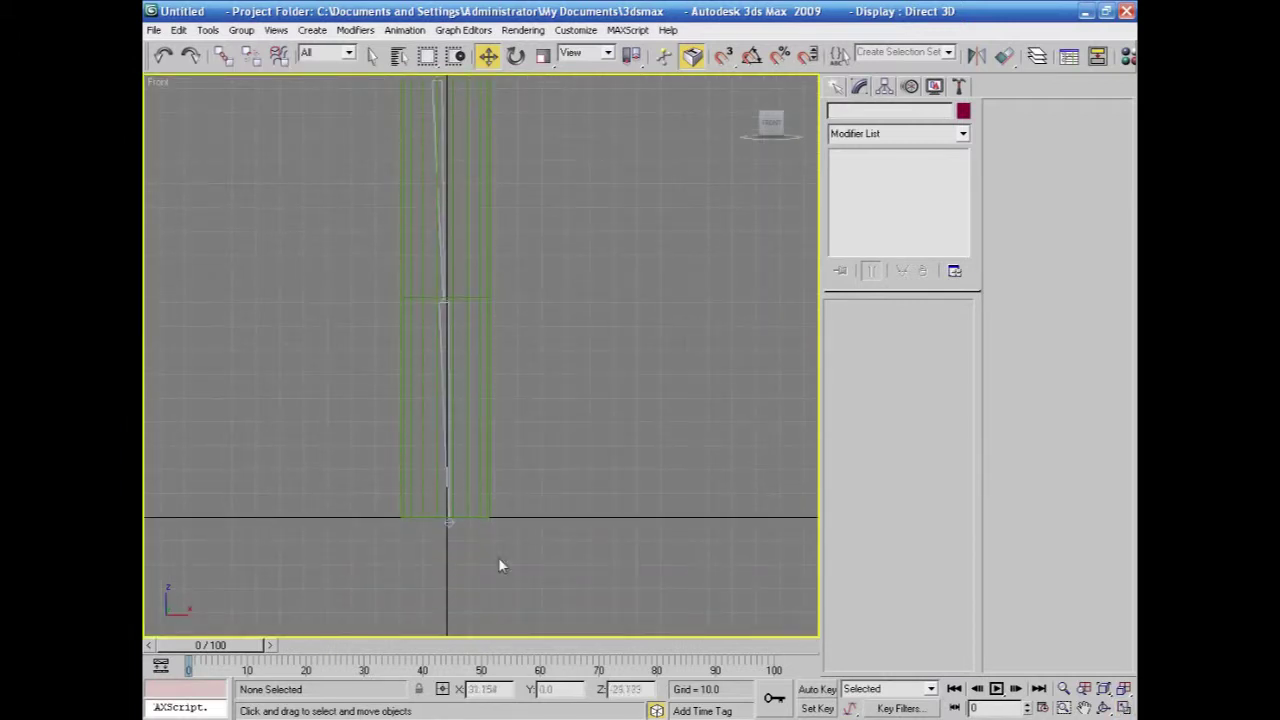
pyautogui.click(452, 522)
pyautogui.moveTo(462, 475); pyautogui.dragTo(663, 417)
pyautogui.rightClick(663, 417)
# Test the skinned cylinder's bending by moving the end bone in an enlarged, front-facing Perspective view, then undo the move.
pyautogui.click(1124, 707)
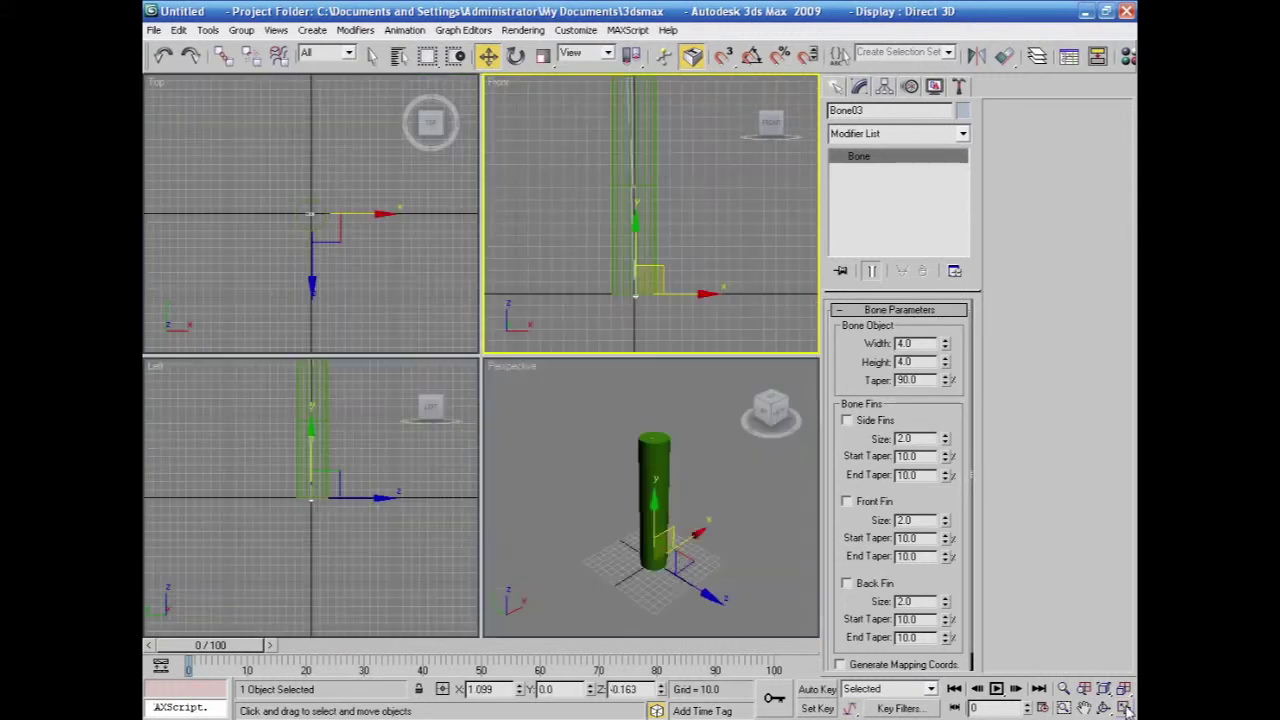
pyautogui.rightClick(726, 486)
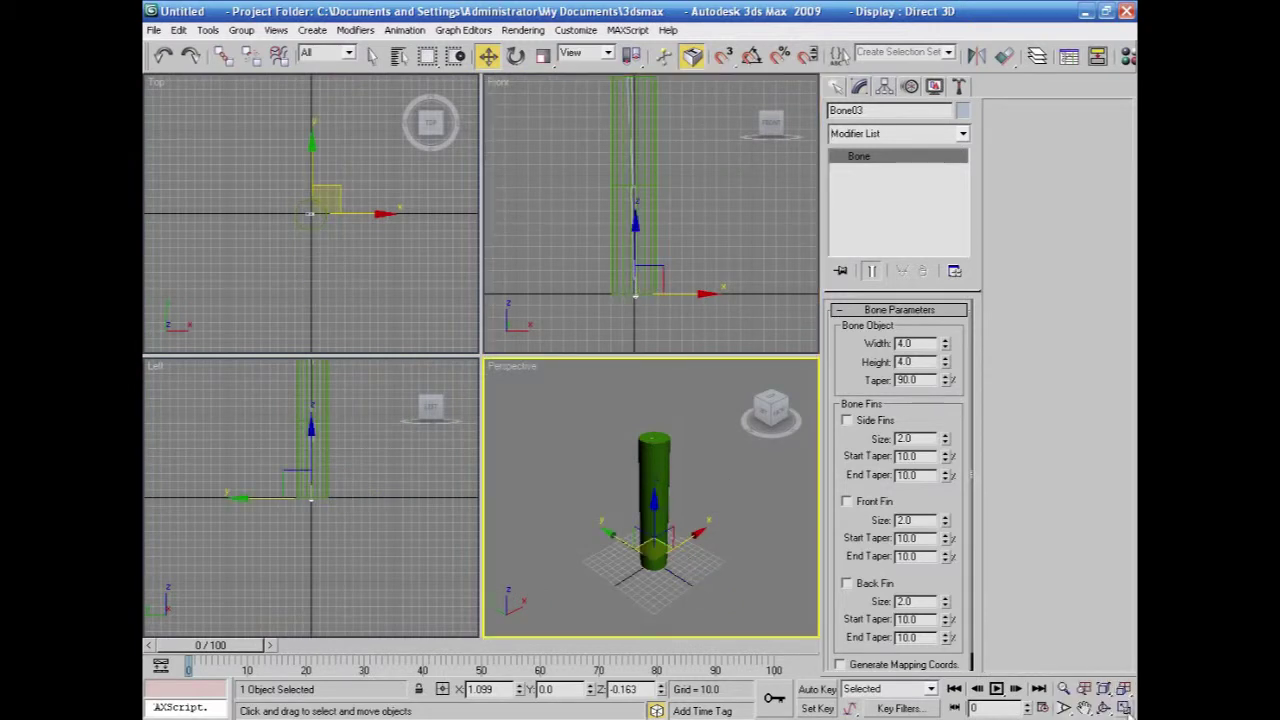
pyautogui.click(1124, 707)
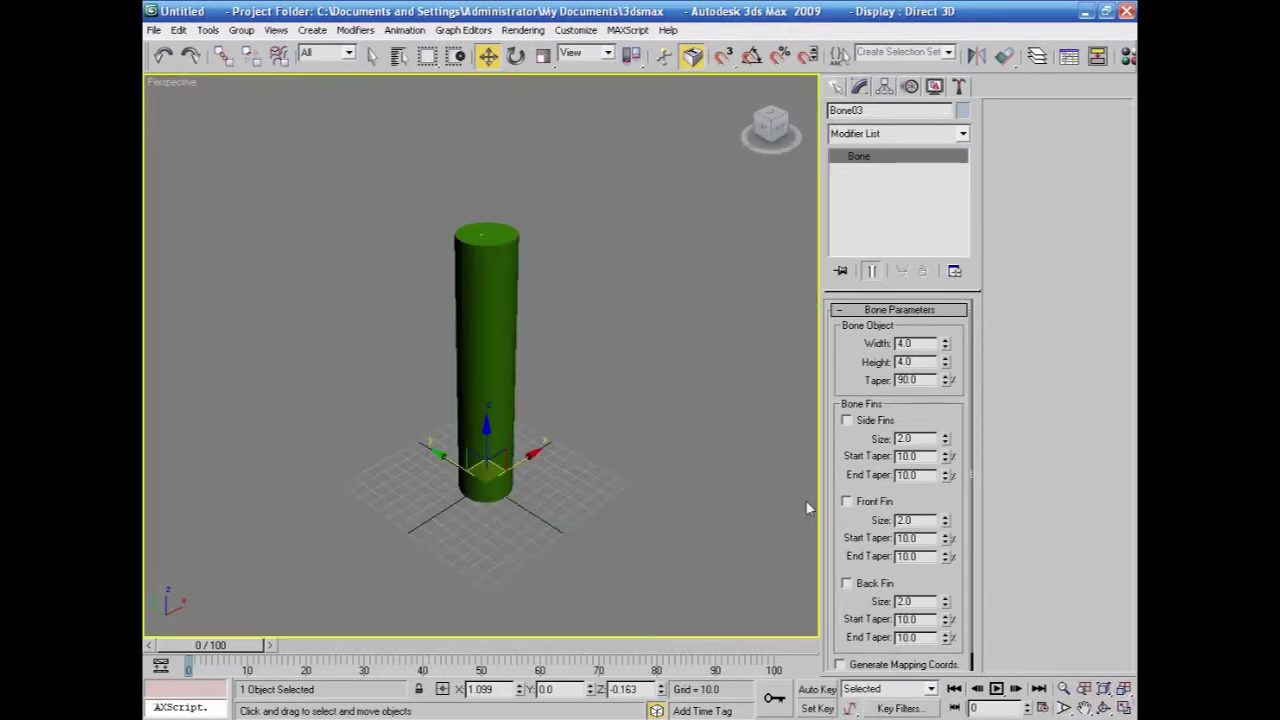
pyautogui.click(779, 135)
pyautogui.moveTo(460, 447); pyautogui.dragTo(411, 314)
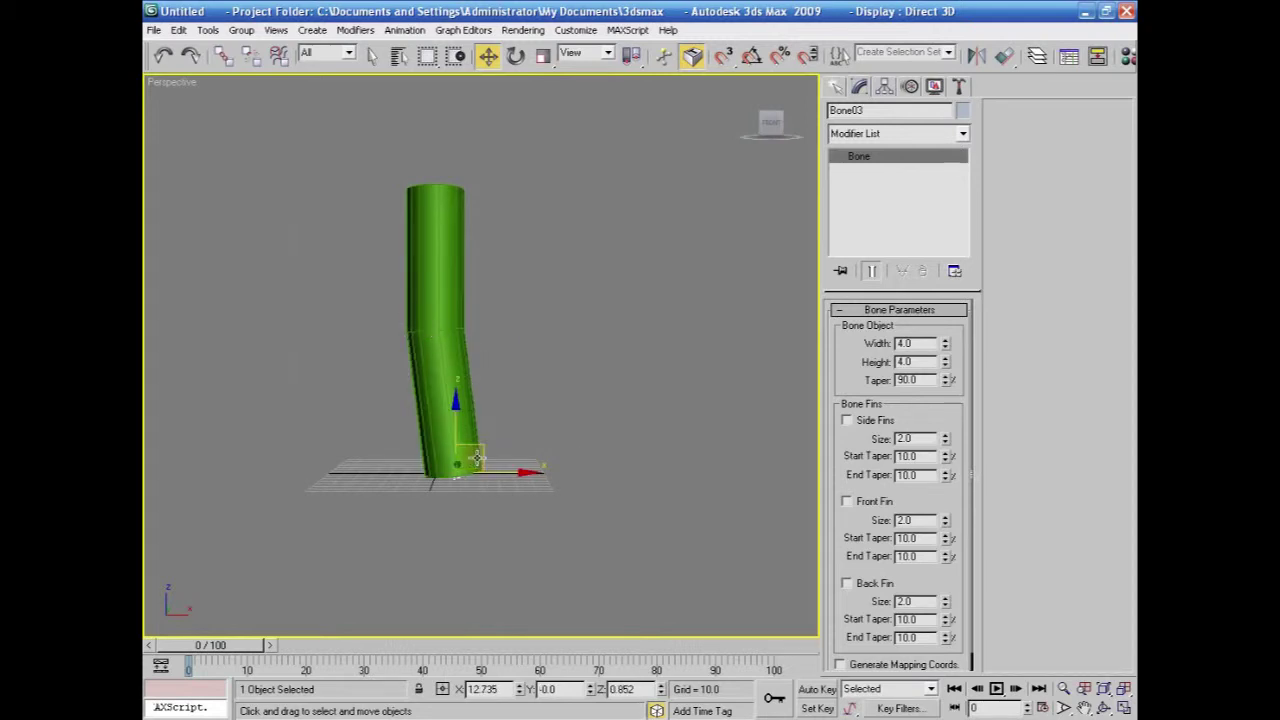
pyautogui.moveTo(480, 451); pyautogui.dragTo(470, 405)
pyautogui.hotkey('ctrl', 'z')
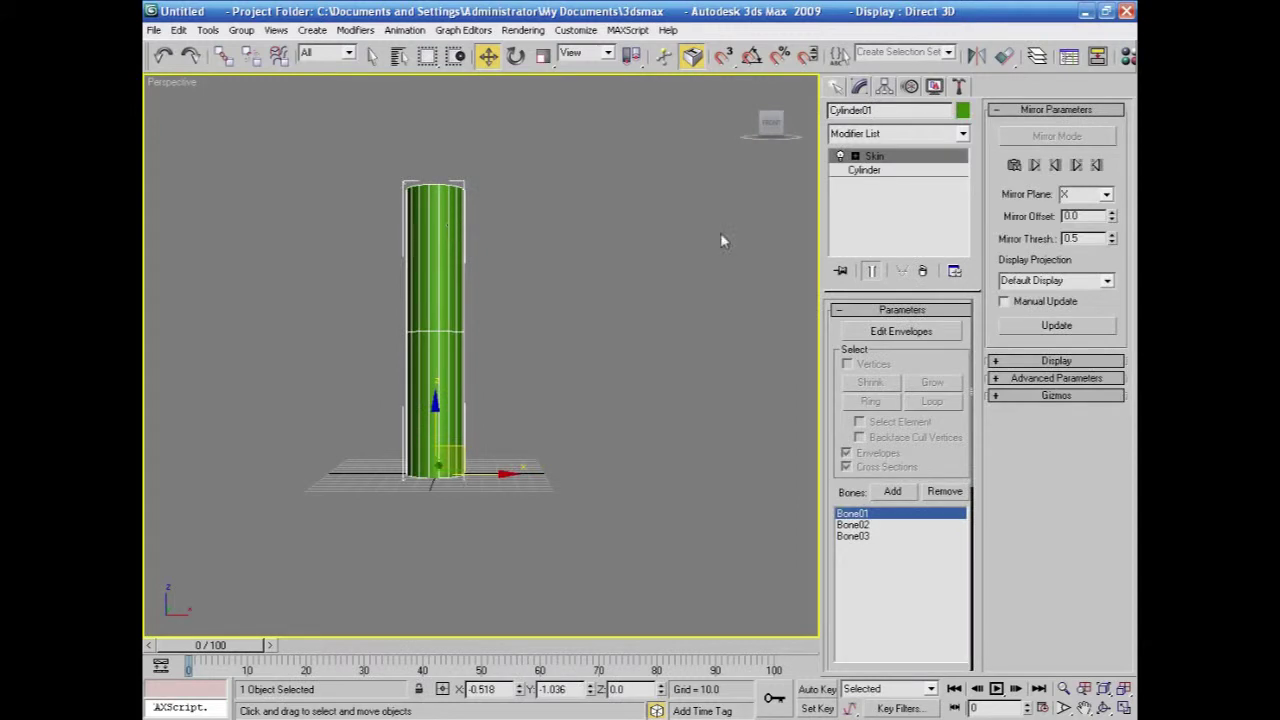
# Add a TurboSmooth modifier above Skin on the cylinder and frame the cylinder in the view.
pyautogui.click(962, 133)
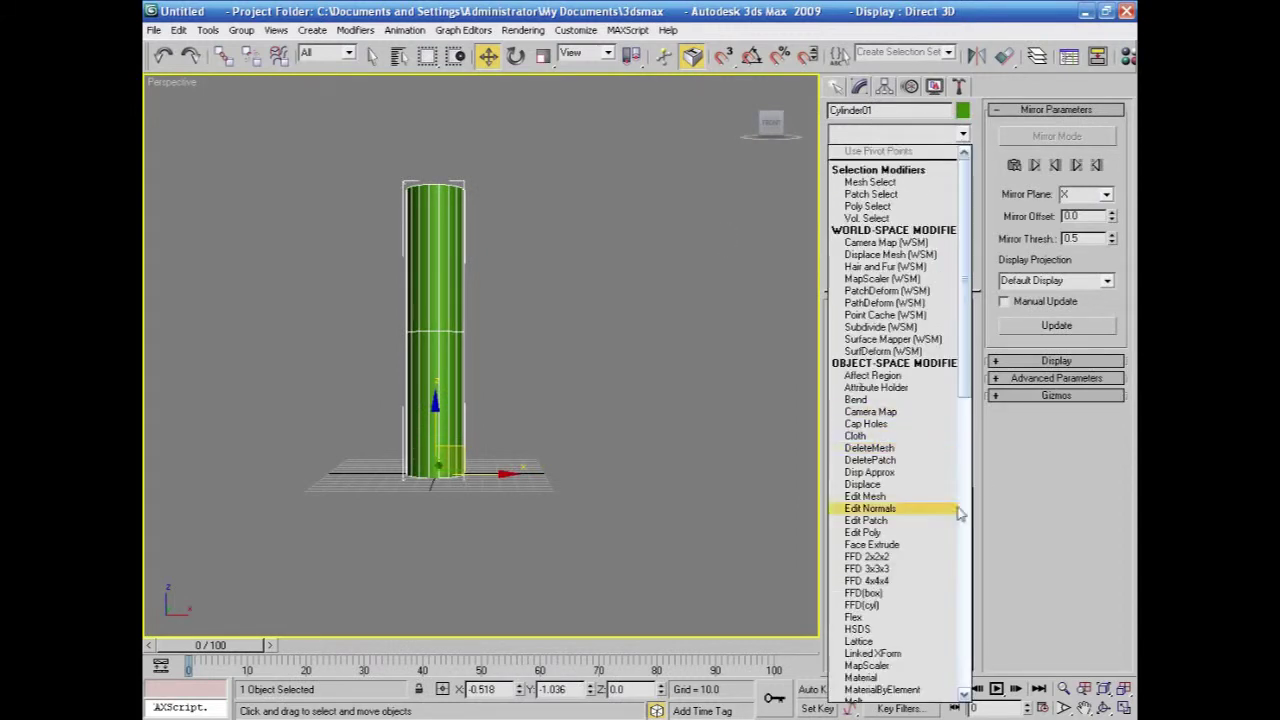
pyautogui.scroll(-18, 963, 380)
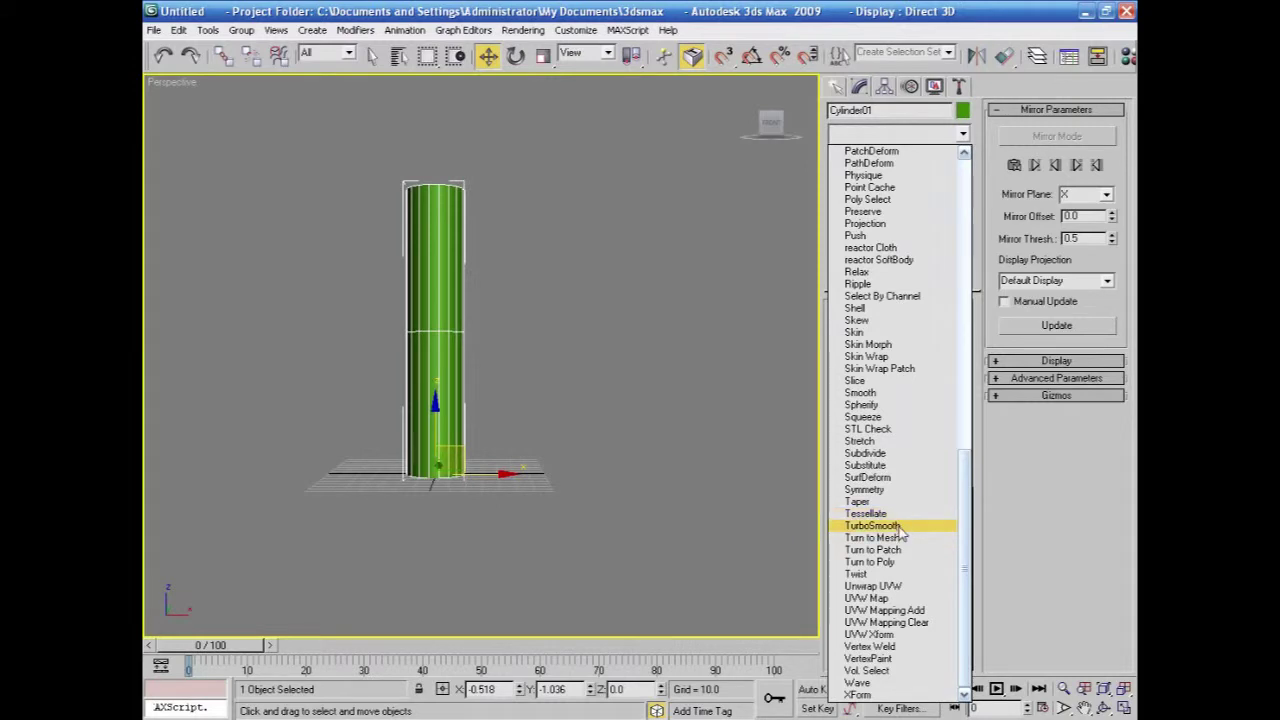
pyautogui.click(872, 525)
pyautogui.press('z')
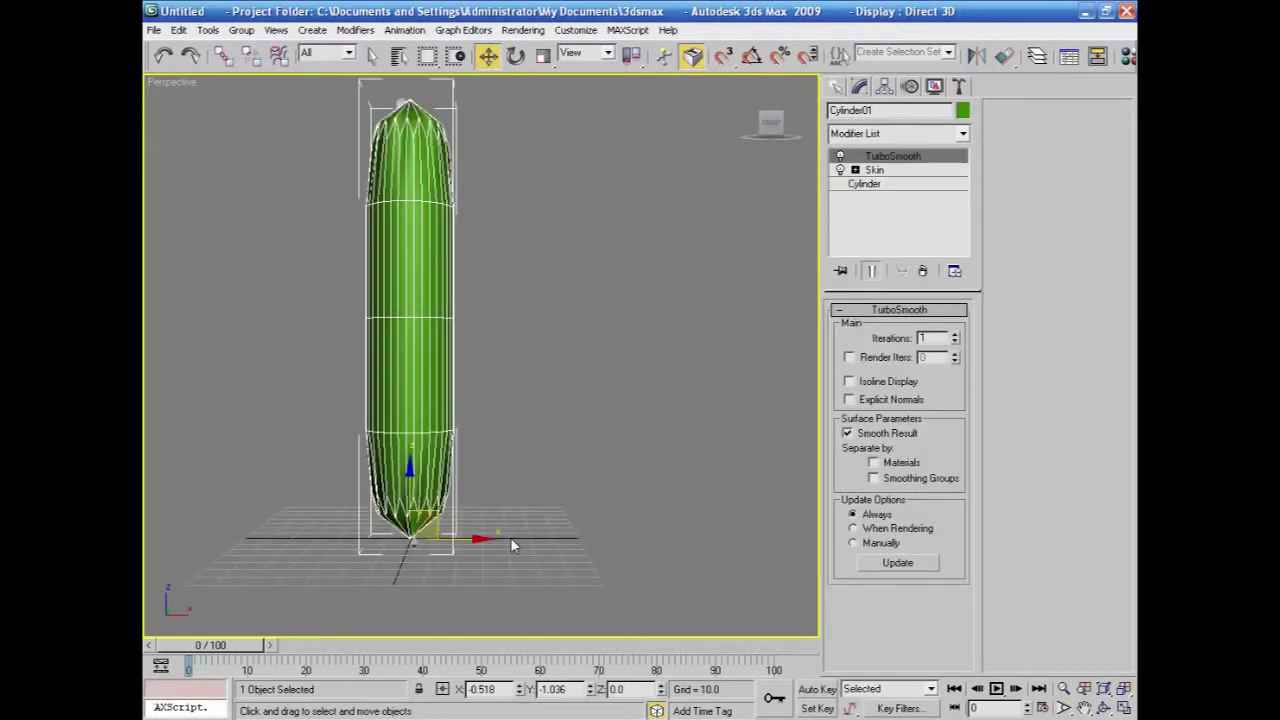
# Try moving the end bone up and sideways to test how the smoothed cylinder bends, then cancel the move.
pyautogui.click(410, 565)
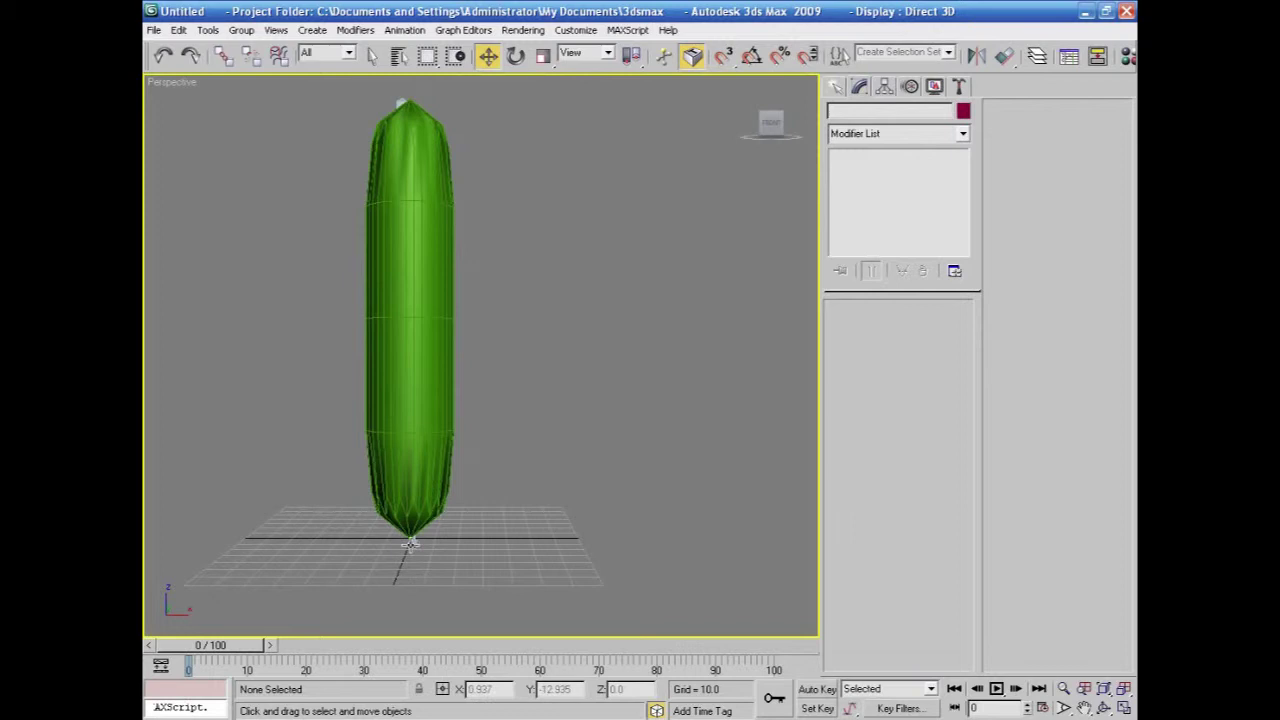
pyautogui.click(413, 542)
pyautogui.moveTo(467, 516); pyautogui.dragTo(507, 277)
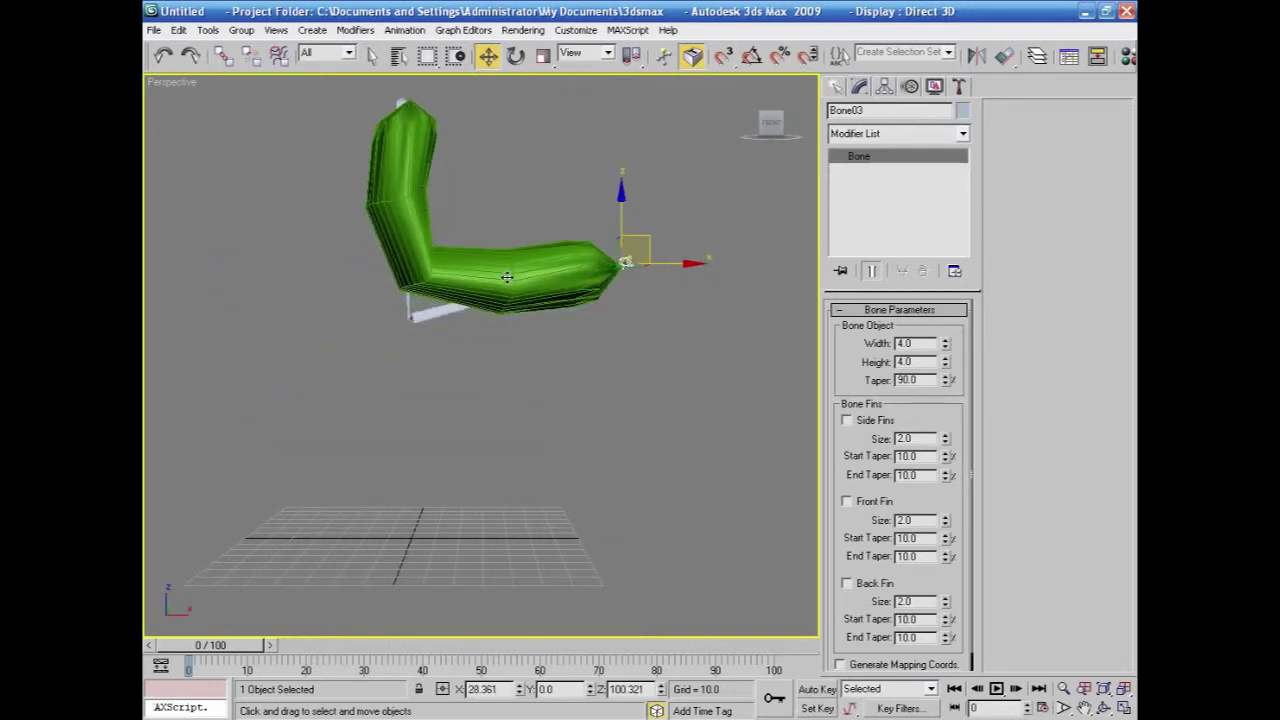
pyautogui.rightClick(507, 277)
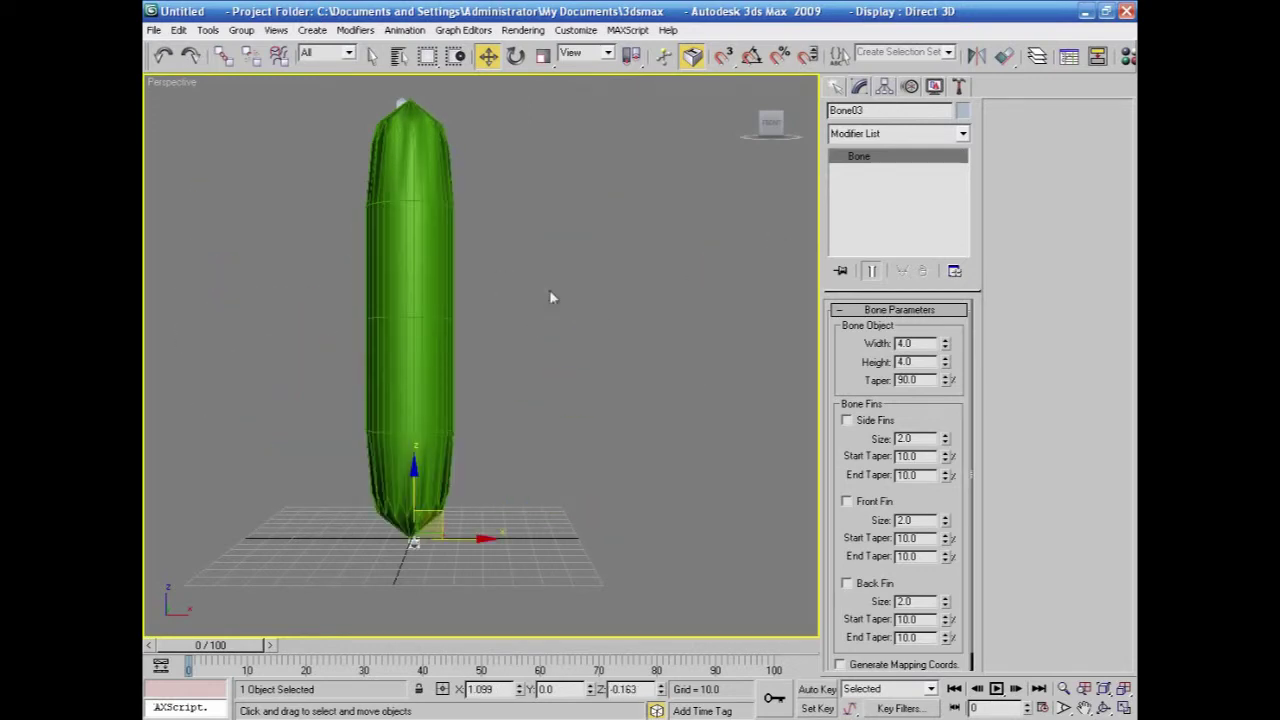
# Turn off the TurboSmooth modifier on the cylinder and clear the selection.
pyautogui.click(446, 212)
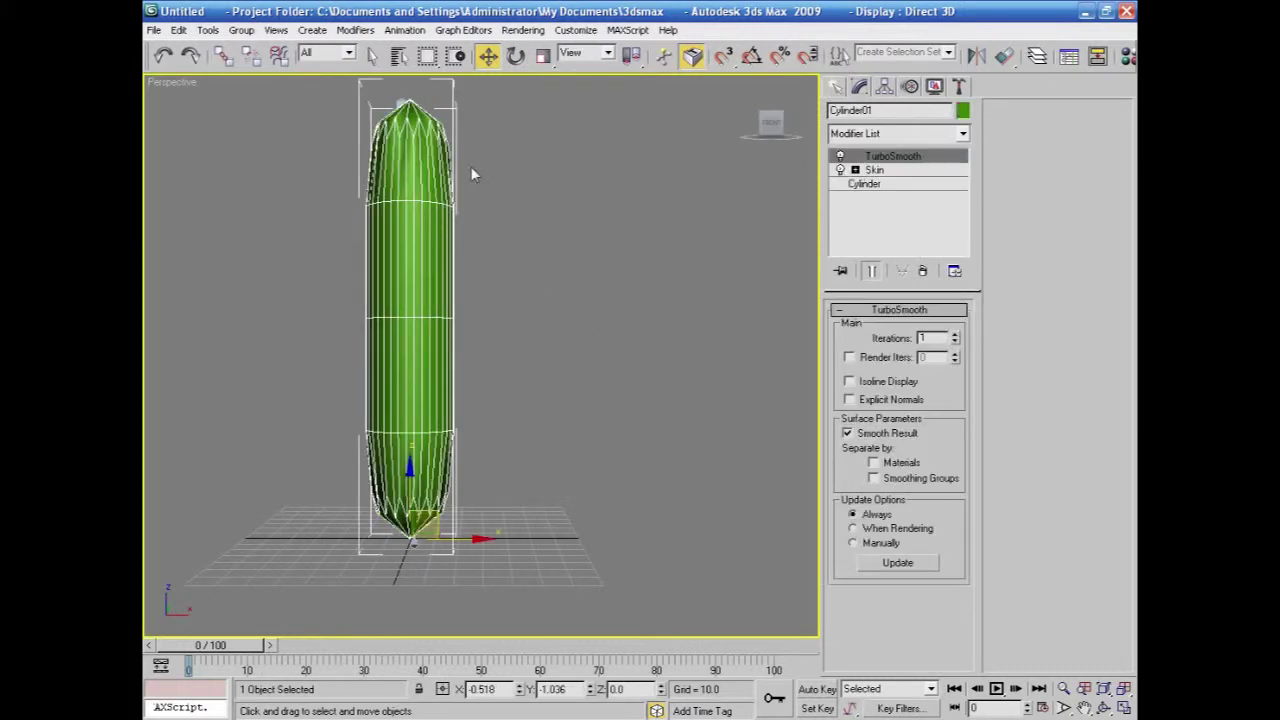
pyautogui.click(840, 159)
pyautogui.click(678, 369)
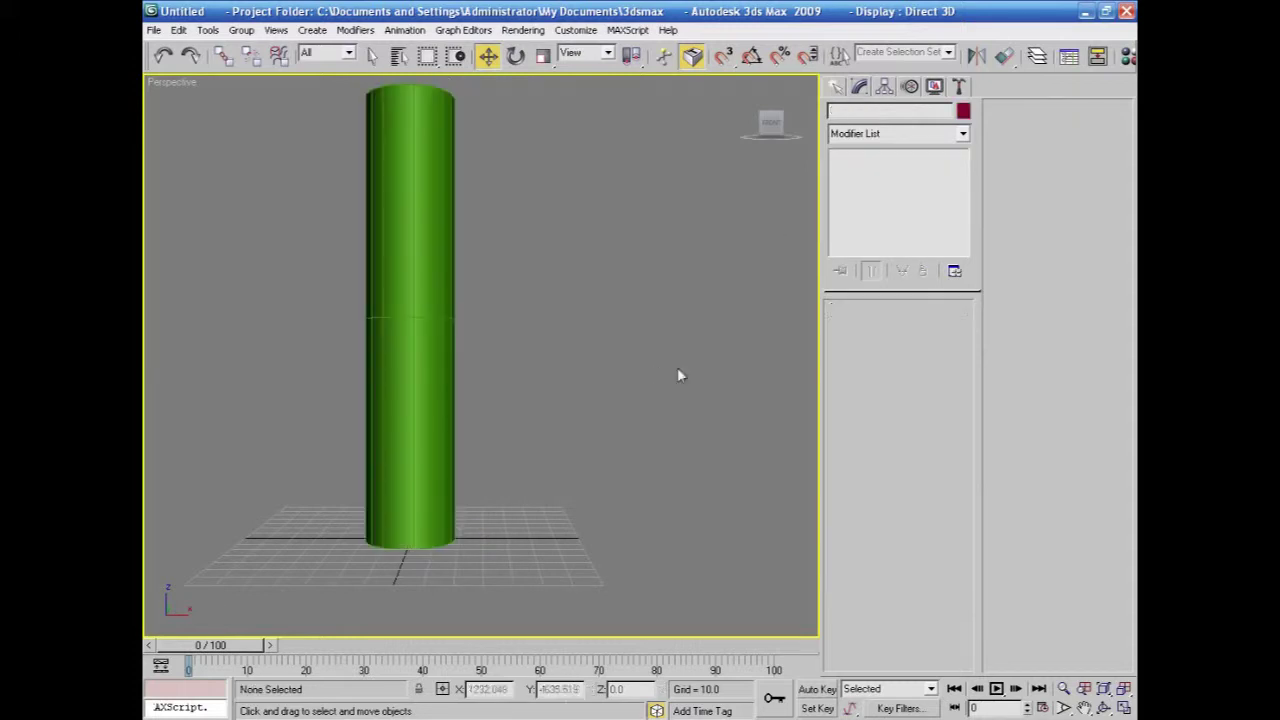
# Delete the TurboSmooth and Skin modifiers from the cylinder.
pyautogui.click(420, 335)
pyautogui.click(922, 271)
pyautogui.click(922, 271)
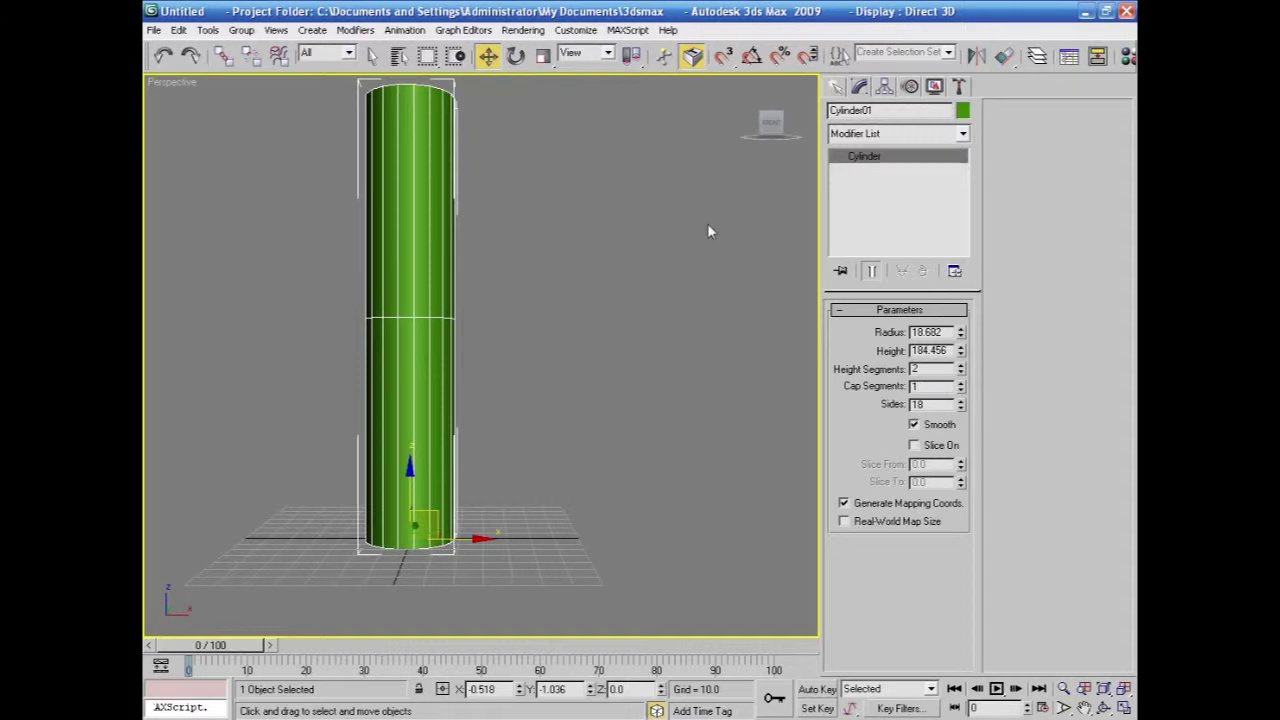
# Show the Perspective view in wireframe and set the cylinder's height segments to 3.
pyautogui.press('F3')
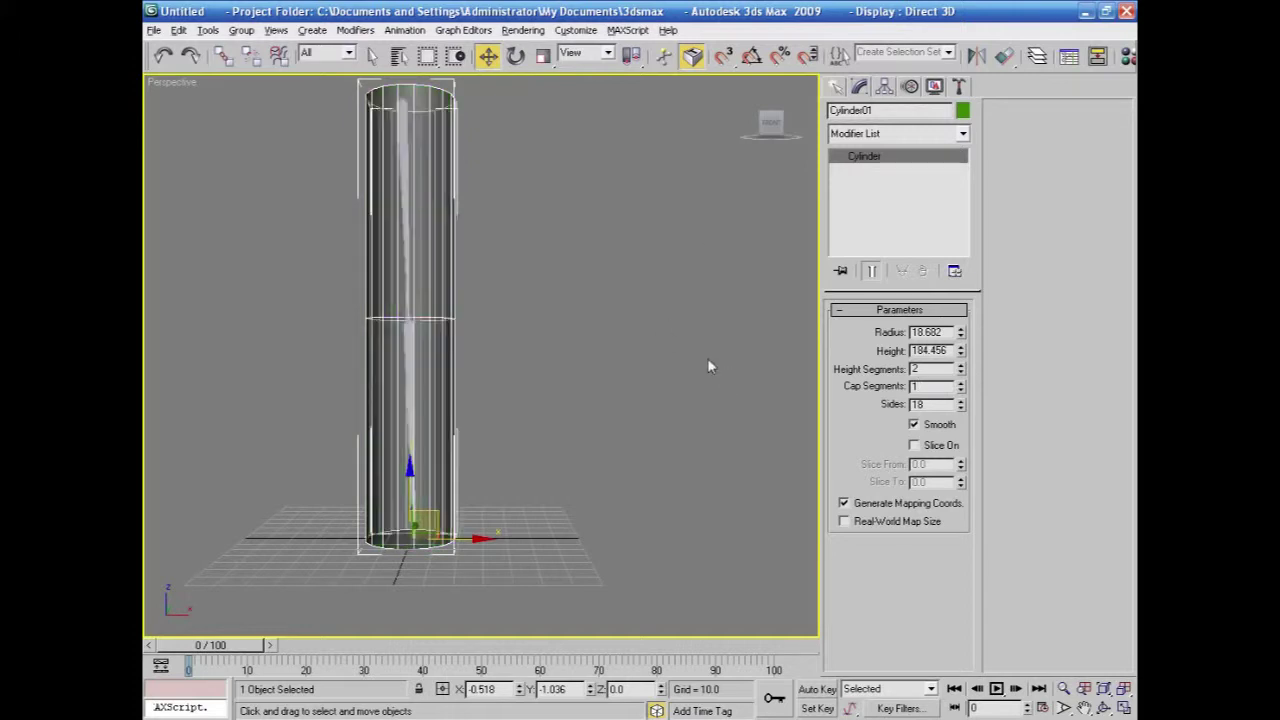
pyautogui.moveTo(697, 366); pyautogui.dragTo(703, 371, button='middle')
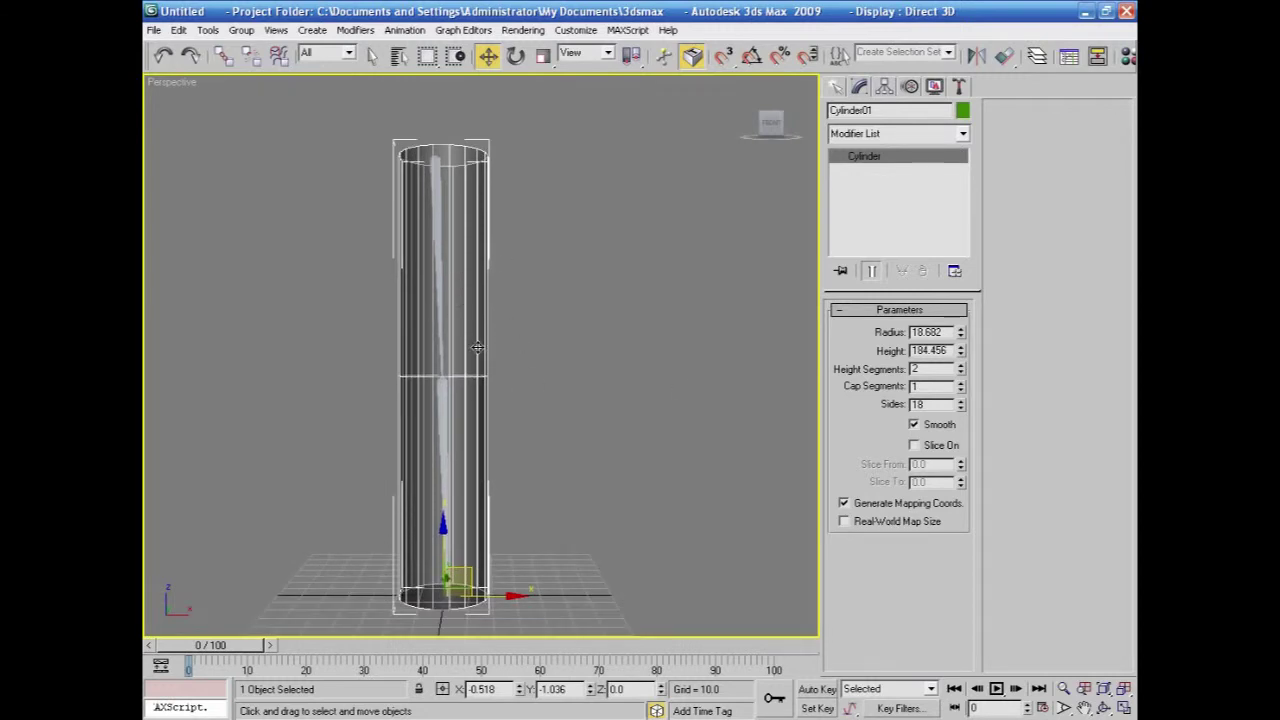
pyautogui.click(961, 365)
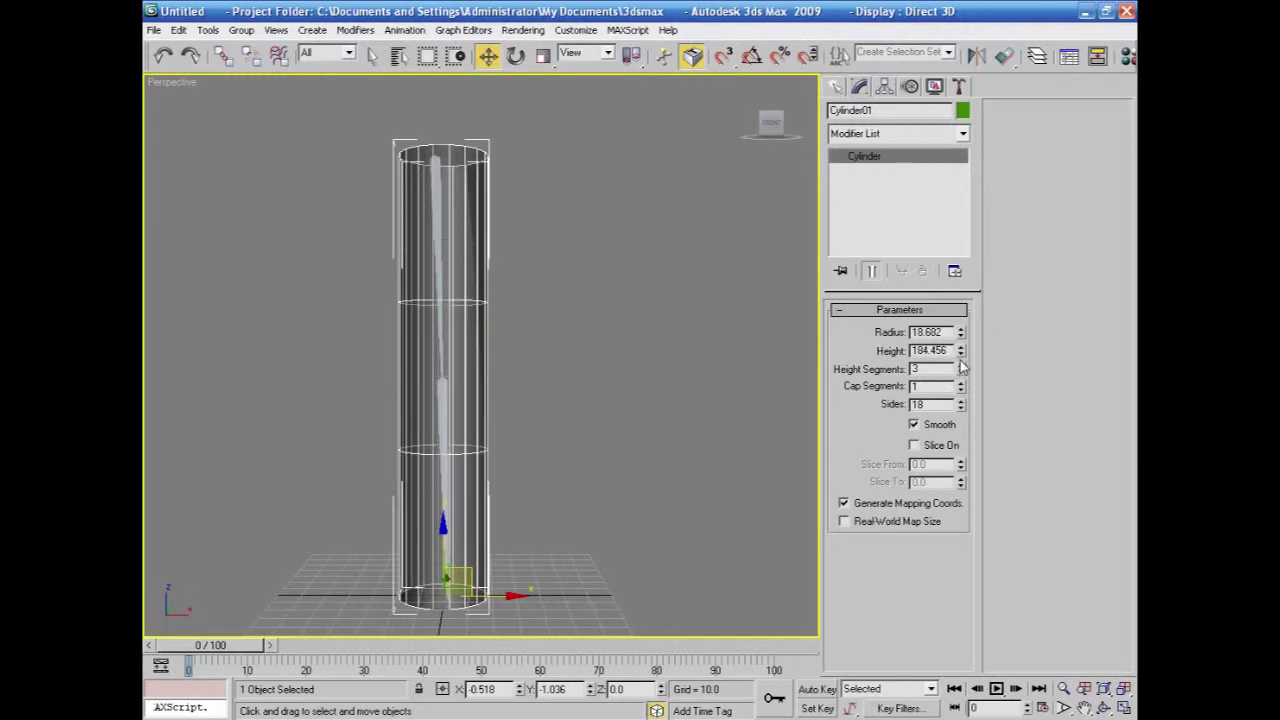
# Set the cylinder's height segments to 8.
pyautogui.click(962, 367)
pyautogui.click(962, 367)
pyautogui.click(962, 367)
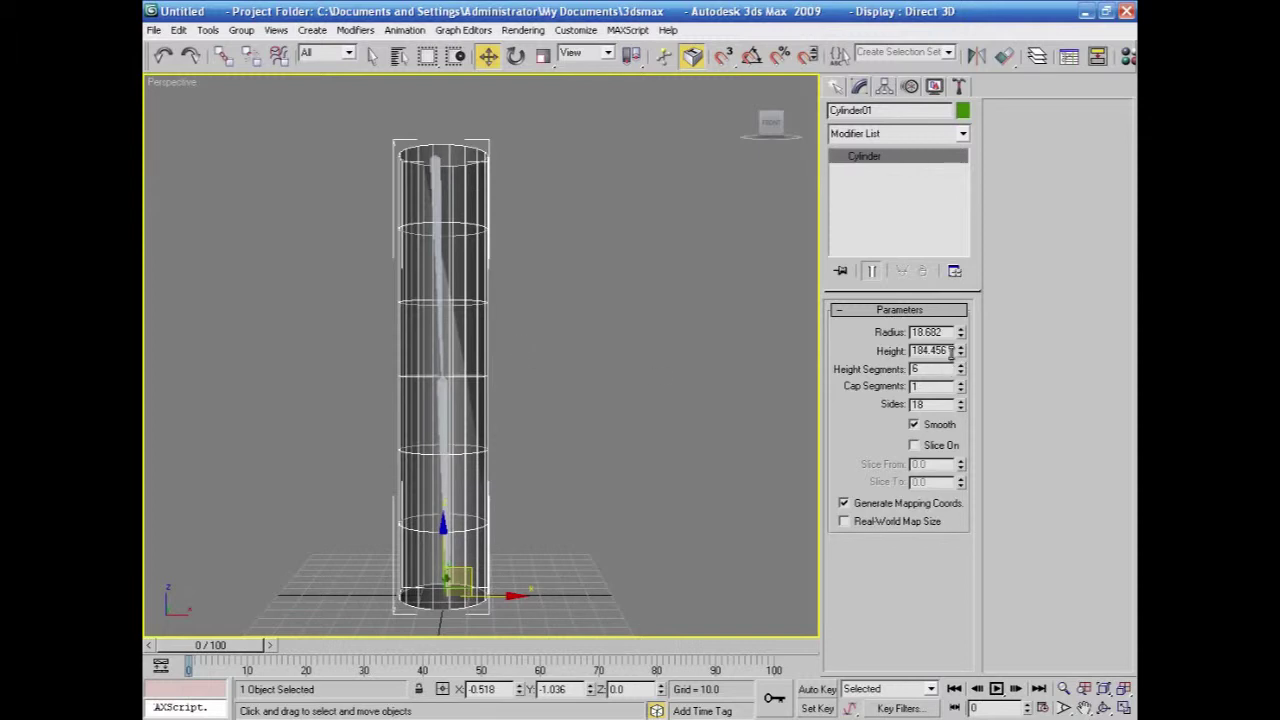
pyautogui.click(962, 367)
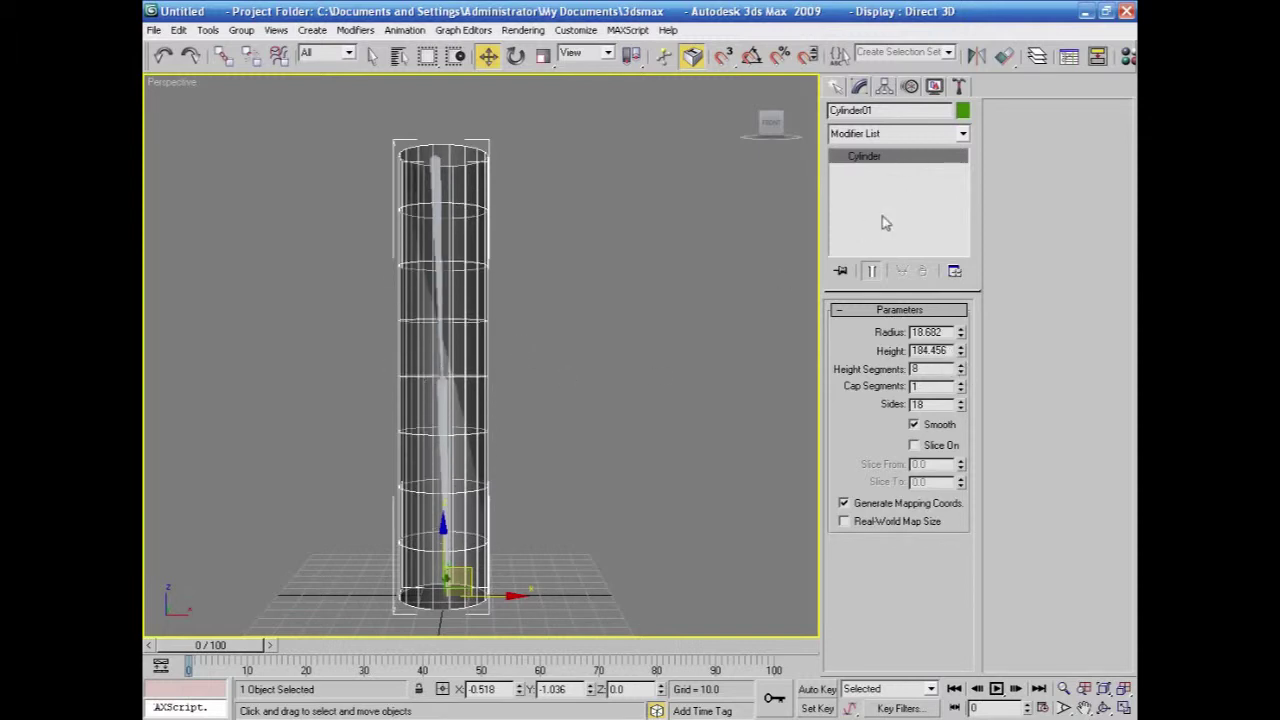
pyautogui.click(508, 217)
pyautogui.click(491, 234)
# Apply a Skin modifier to the cylinder and add Bone01, Bone02 and Bone03 to it.
pyautogui.click(962, 133)
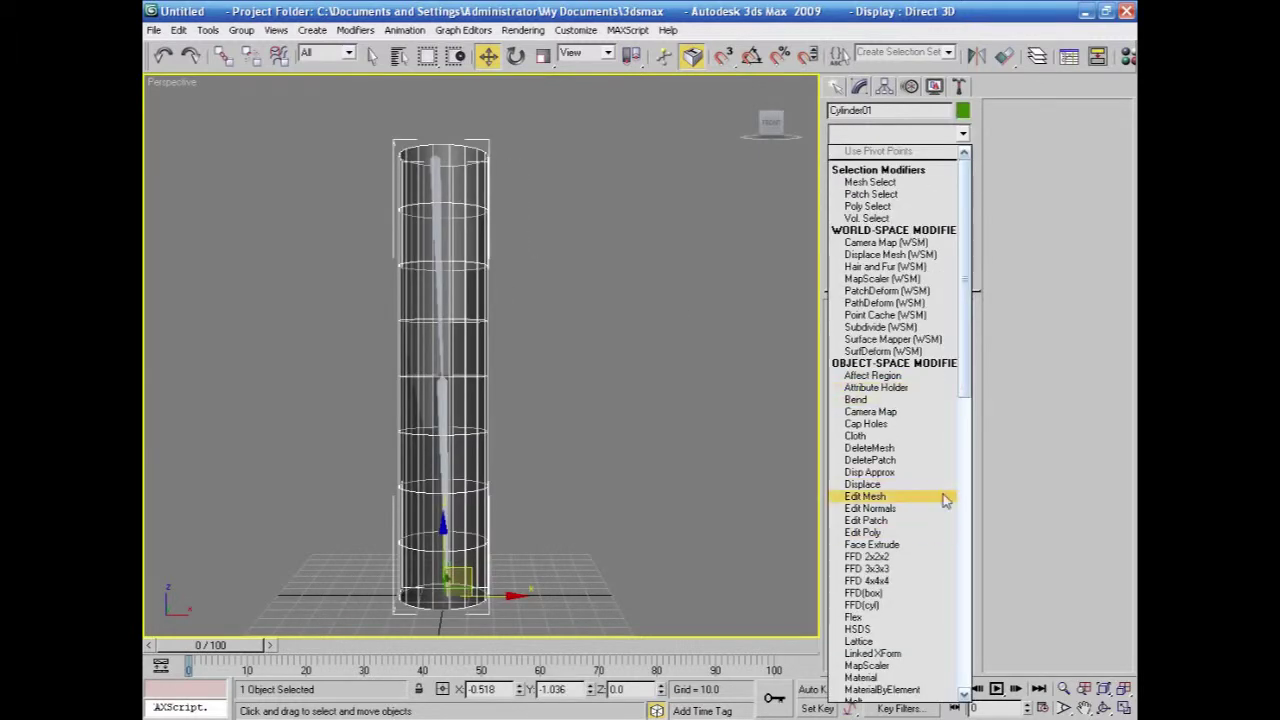
pyautogui.moveTo(972, 370); pyautogui.dragTo(975, 530)
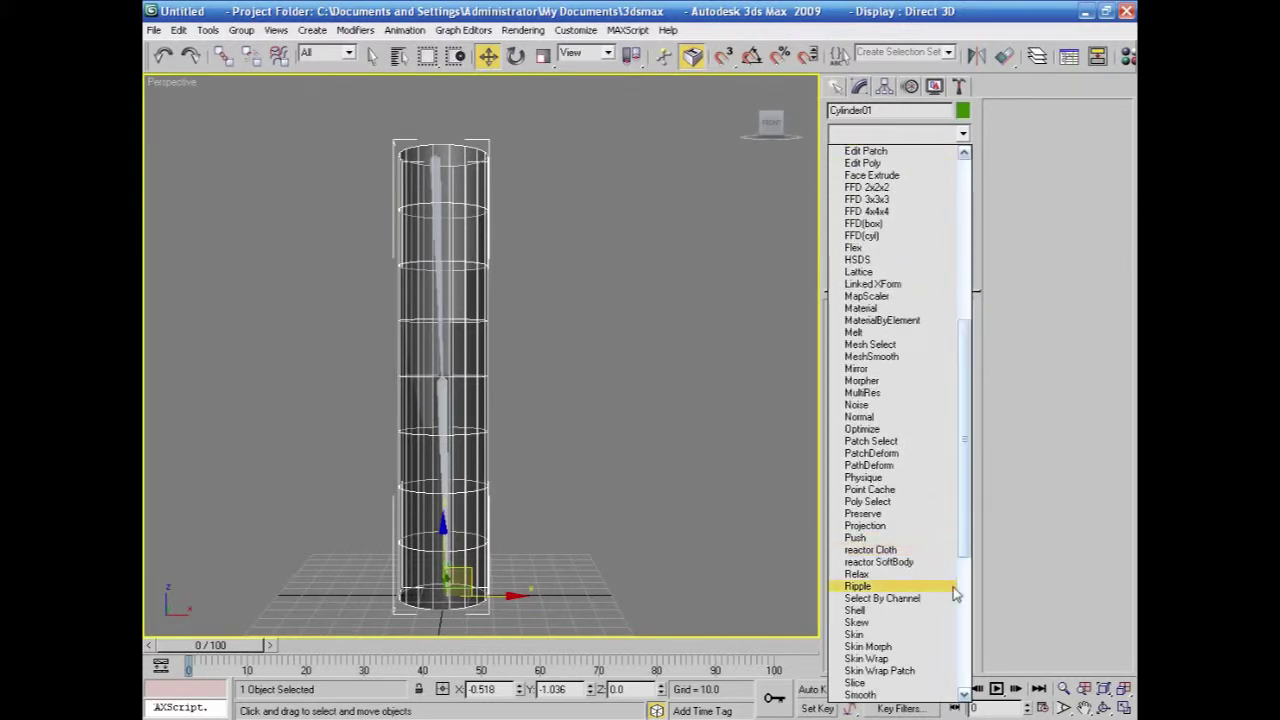
pyautogui.click(905, 635)
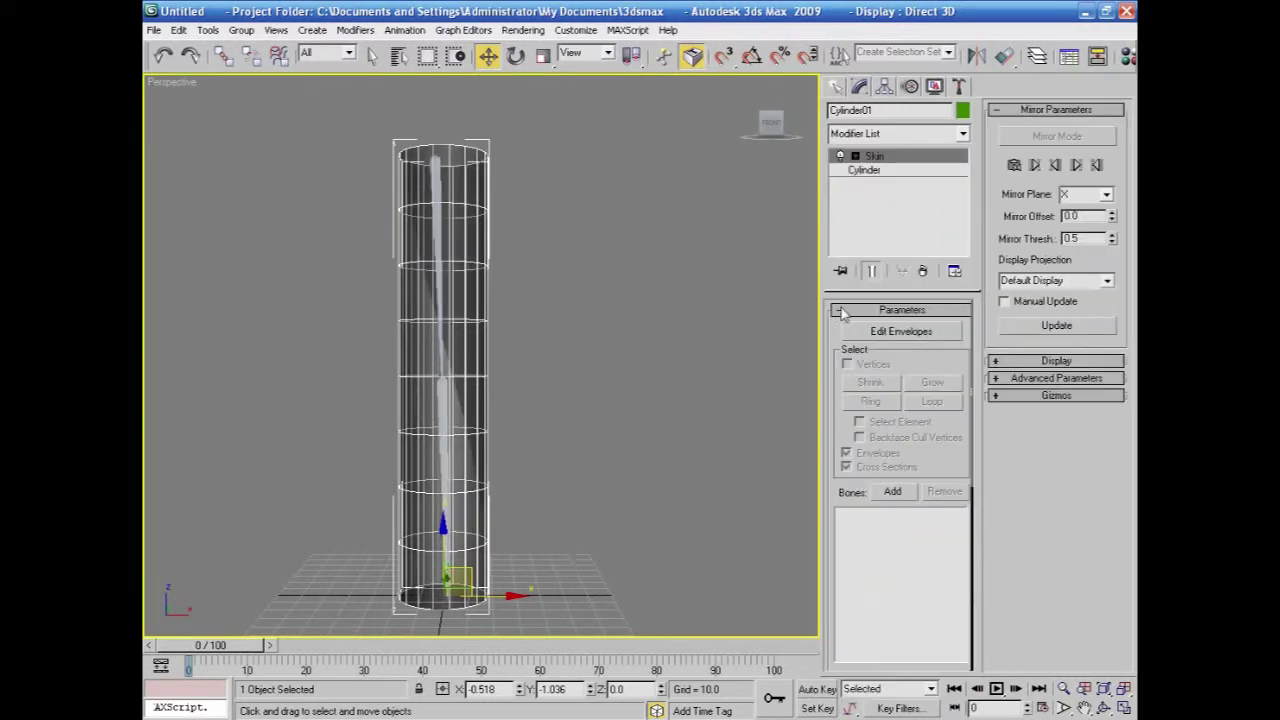
pyautogui.click(892, 491)
pyautogui.click(482, 233)
pyautogui.keyDown('ctrl'); pyautogui.click(488, 250); pyautogui.keyUp('ctrl')
pyautogui.keyDown('ctrl'); pyautogui.click(505, 267); pyautogui.keyUp('ctrl')
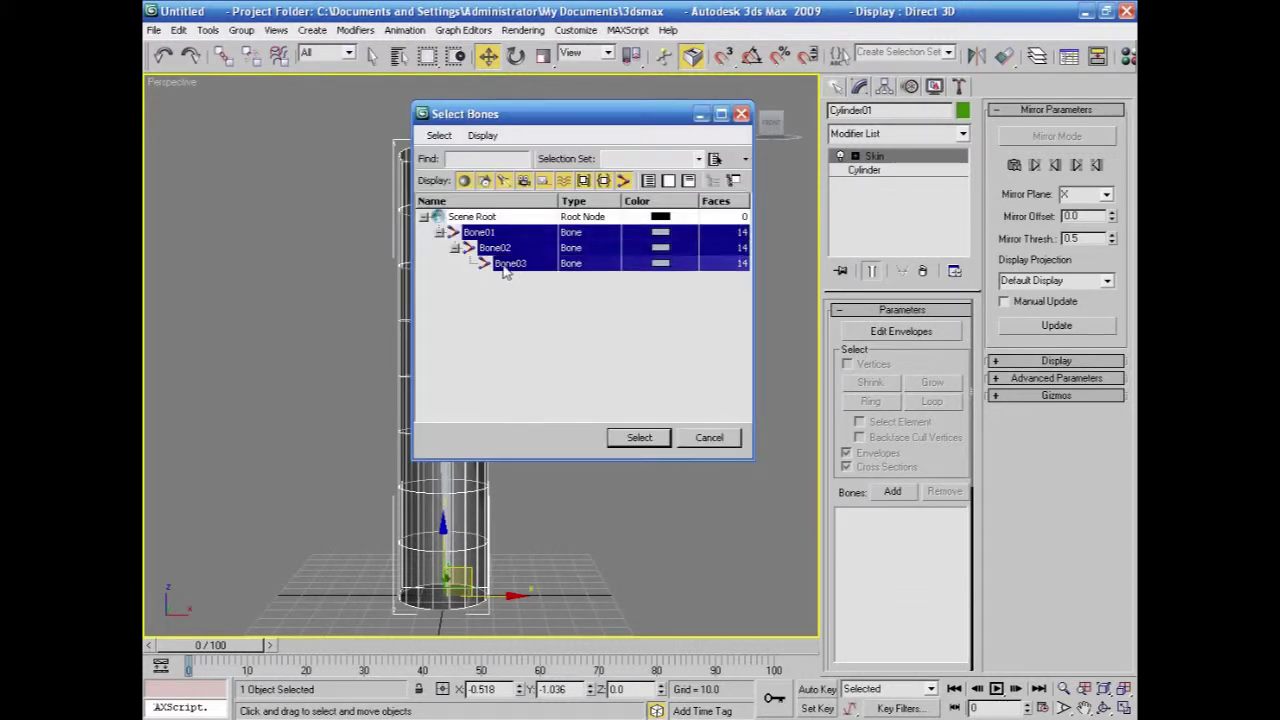
pyautogui.click(638, 438)
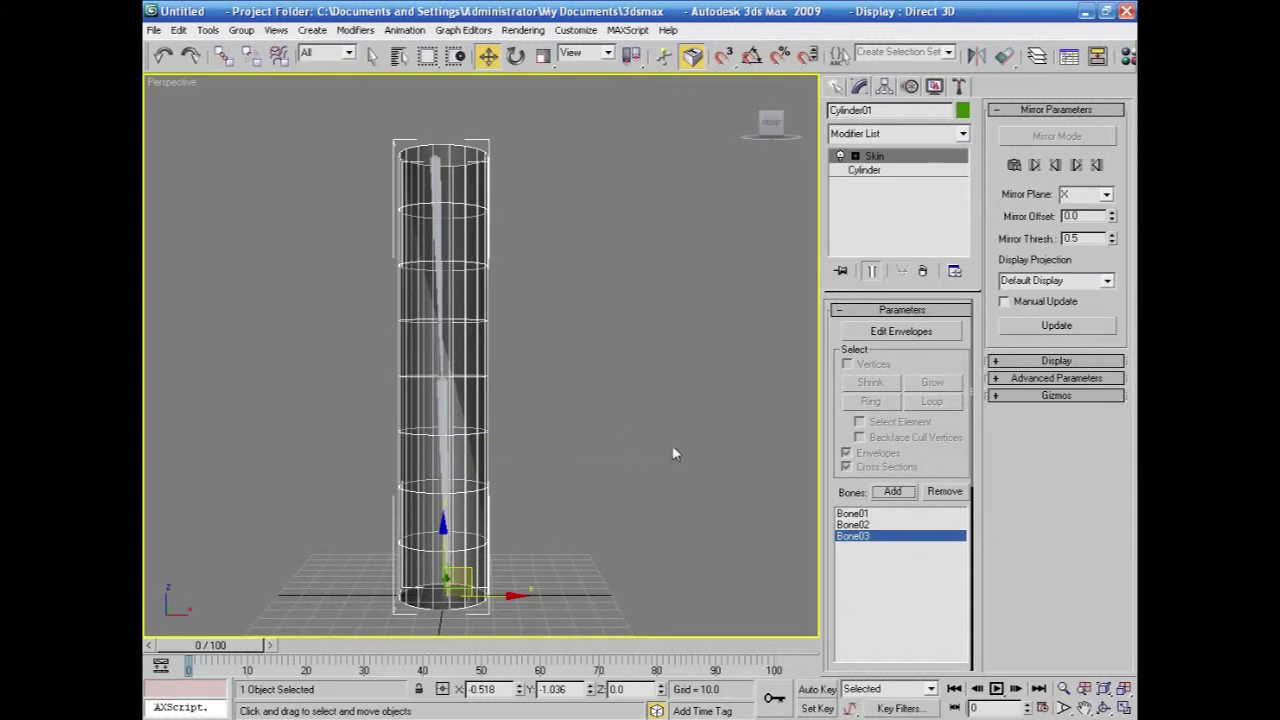
# Select the end bone and move it up and sideways and back down to test how the skinned cylinder bends.
pyautogui.click(550, 578)
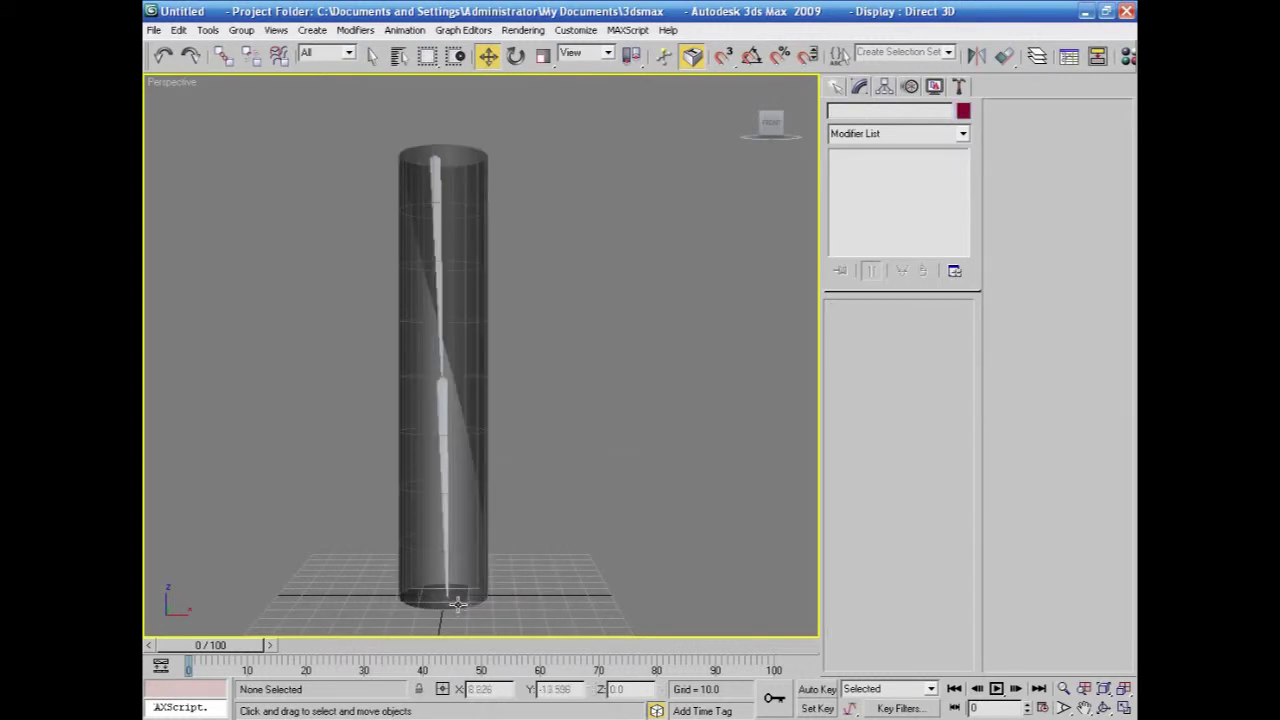
pyautogui.click(446, 604)
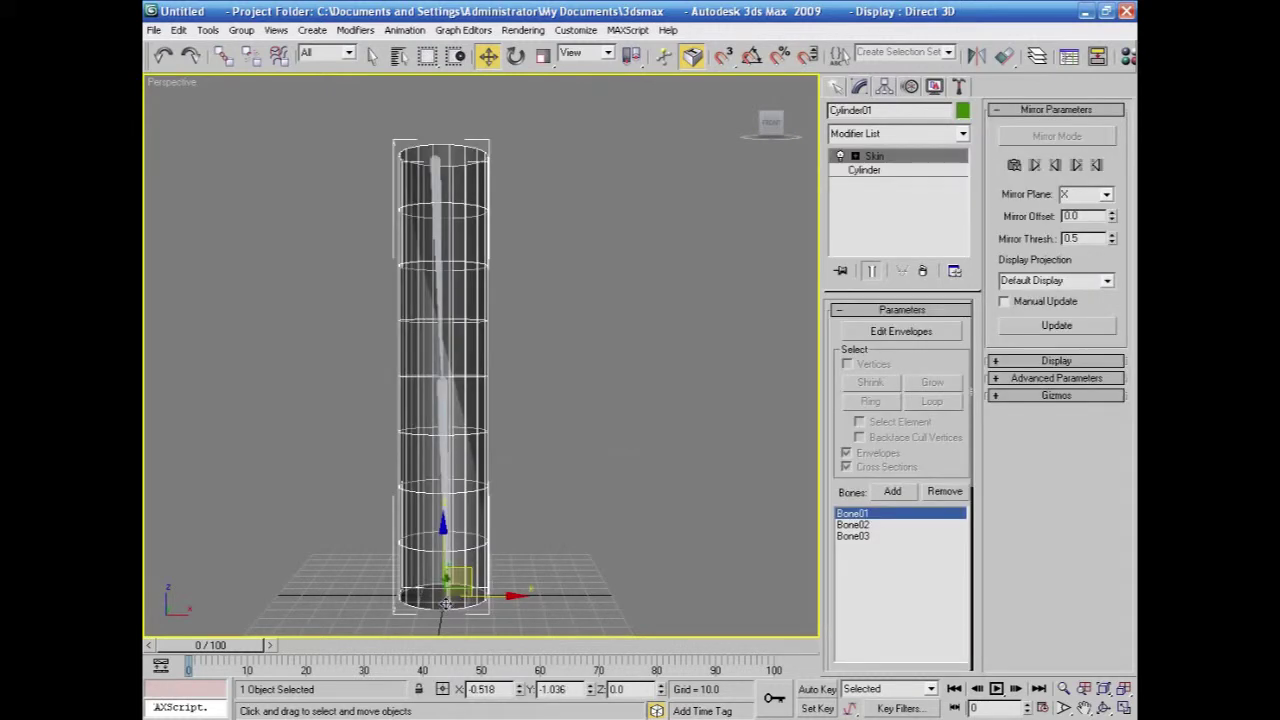
pyautogui.click(446, 602)
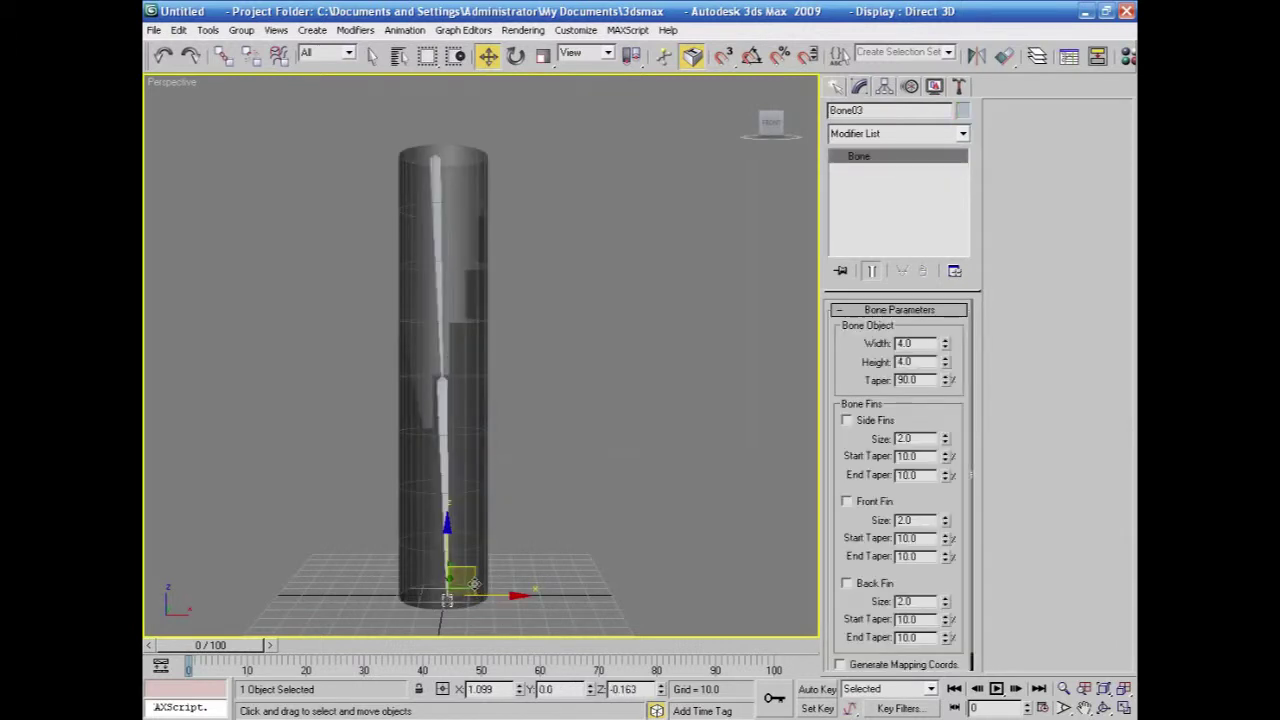
pyautogui.moveTo(486, 578); pyautogui.dragTo(684, 400)
pyautogui.moveTo(574, 381); pyautogui.dragTo(469, 386)
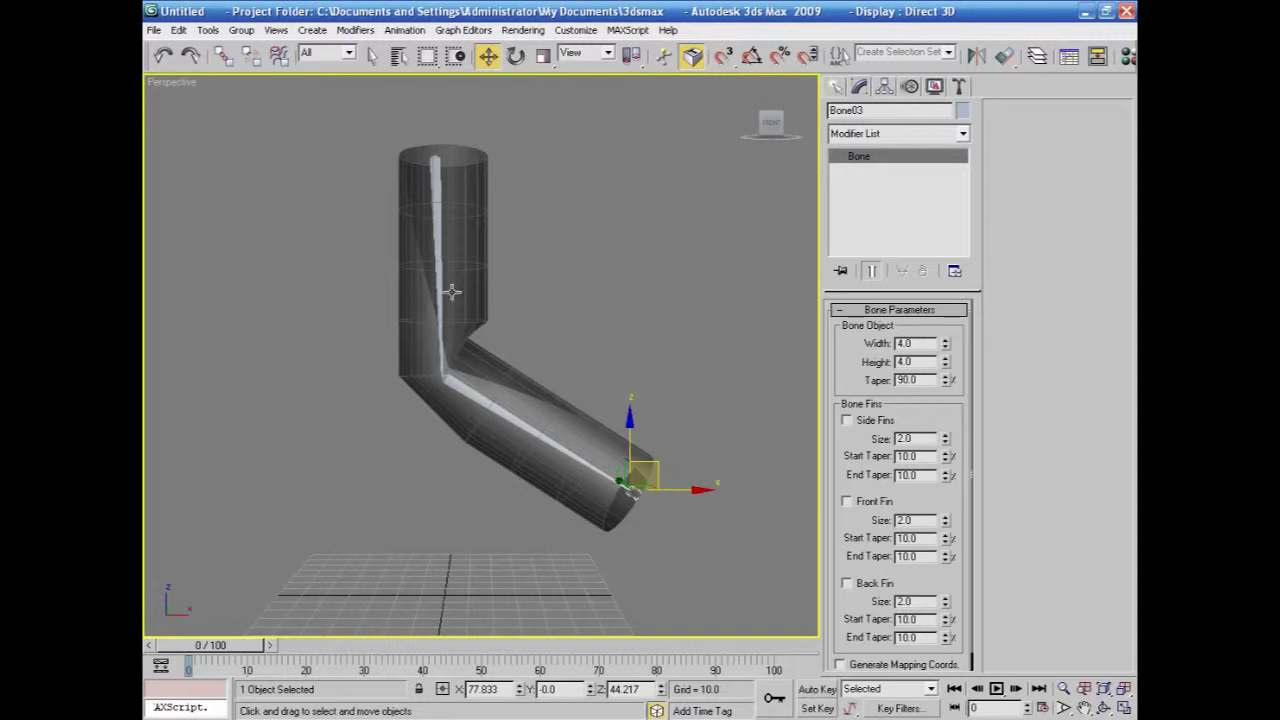
pyautogui.moveTo(600, 450); pyautogui.dragTo(451, 420)
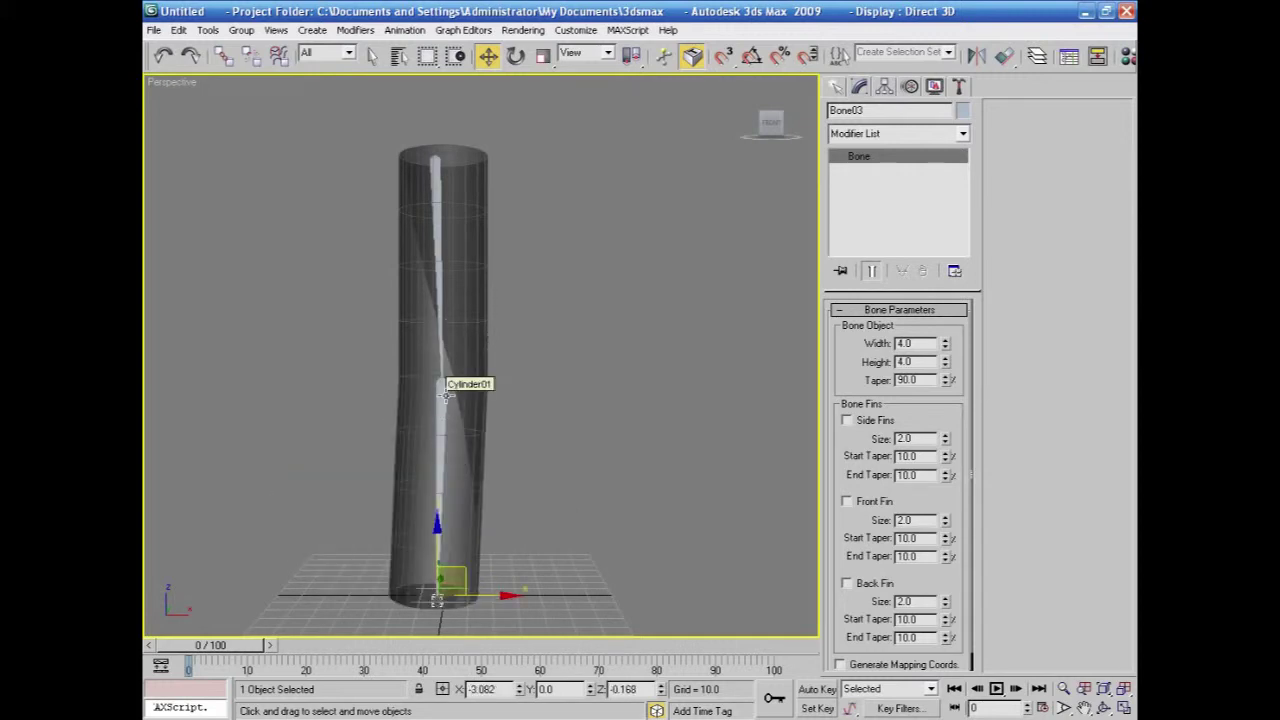
# Try swinging the end bone outward once more to test the bend, then undo the moves.
pyautogui.moveTo(459, 572); pyautogui.dragTo(652, 452)
pyautogui.moveTo(568, 397); pyautogui.dragTo(534, 449)
pyautogui.click(509, 322)
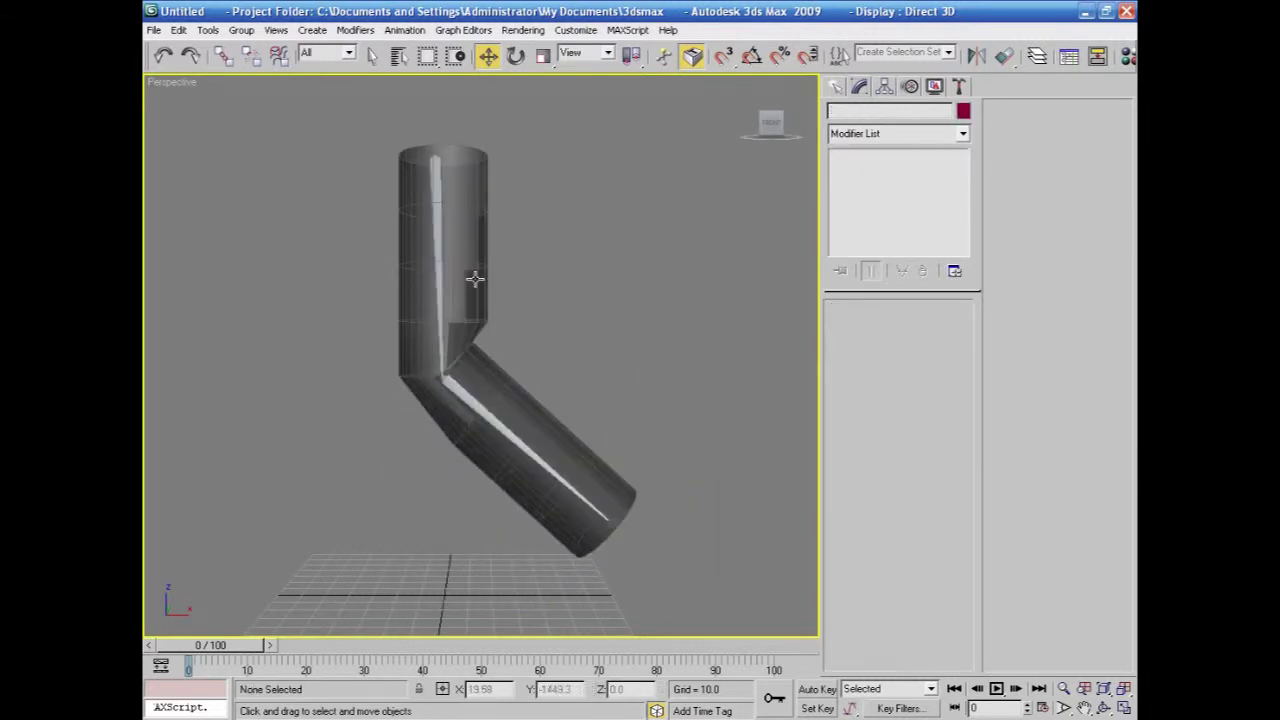
pyautogui.click(600, 519)
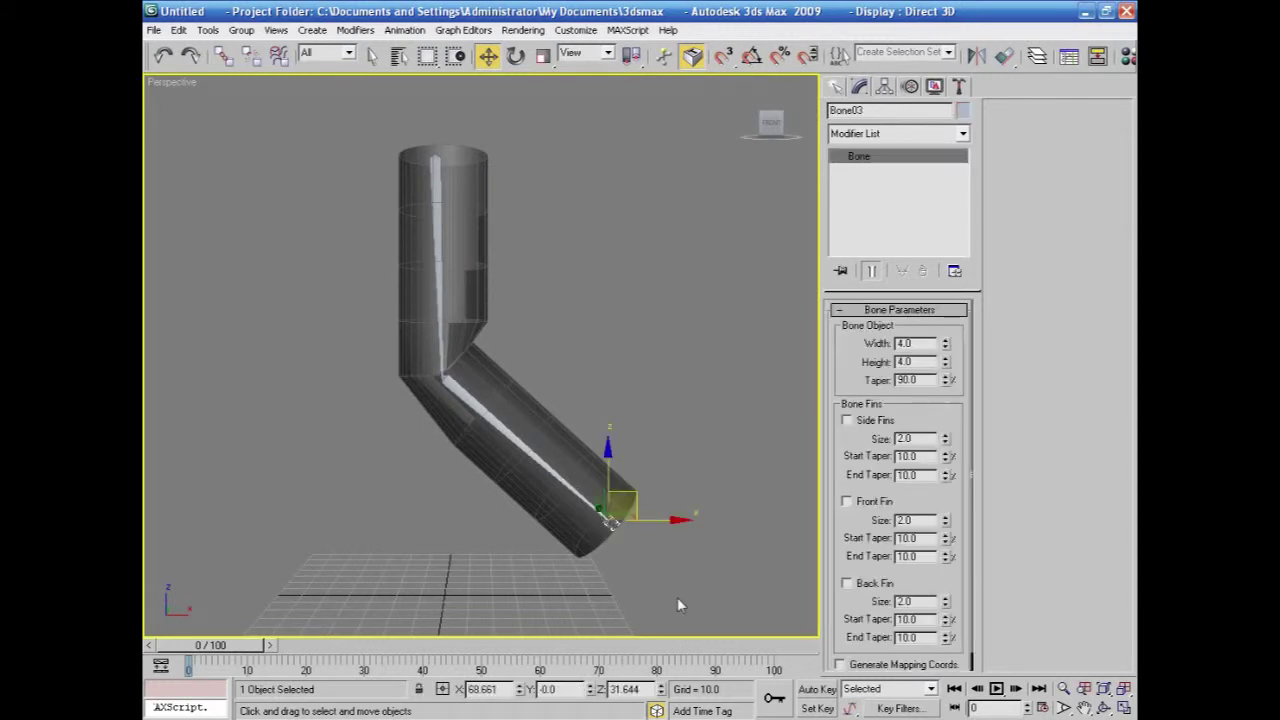
pyautogui.hotkey('ctrl', 'z')
pyautogui.hotkey('ctrl', 'z')
pyautogui.hotkey('ctrl', 'z')
pyautogui.hotkey('ctrl', 'z')
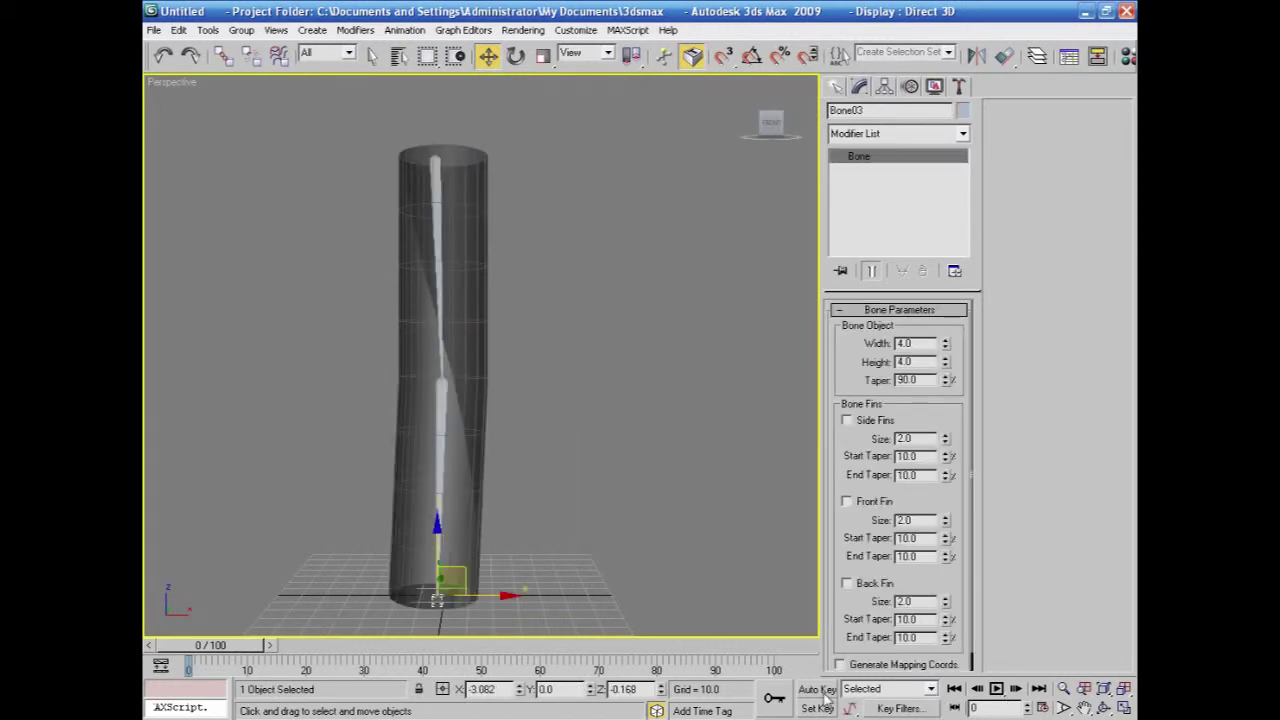
# Animate the end bone with Auto Key by moving it to about X 90, Z 78 at frame 40, then scrub back to frame 24.
pyautogui.click(818, 690)
pyautogui.moveTo(262, 645); pyautogui.dragTo(460, 640)
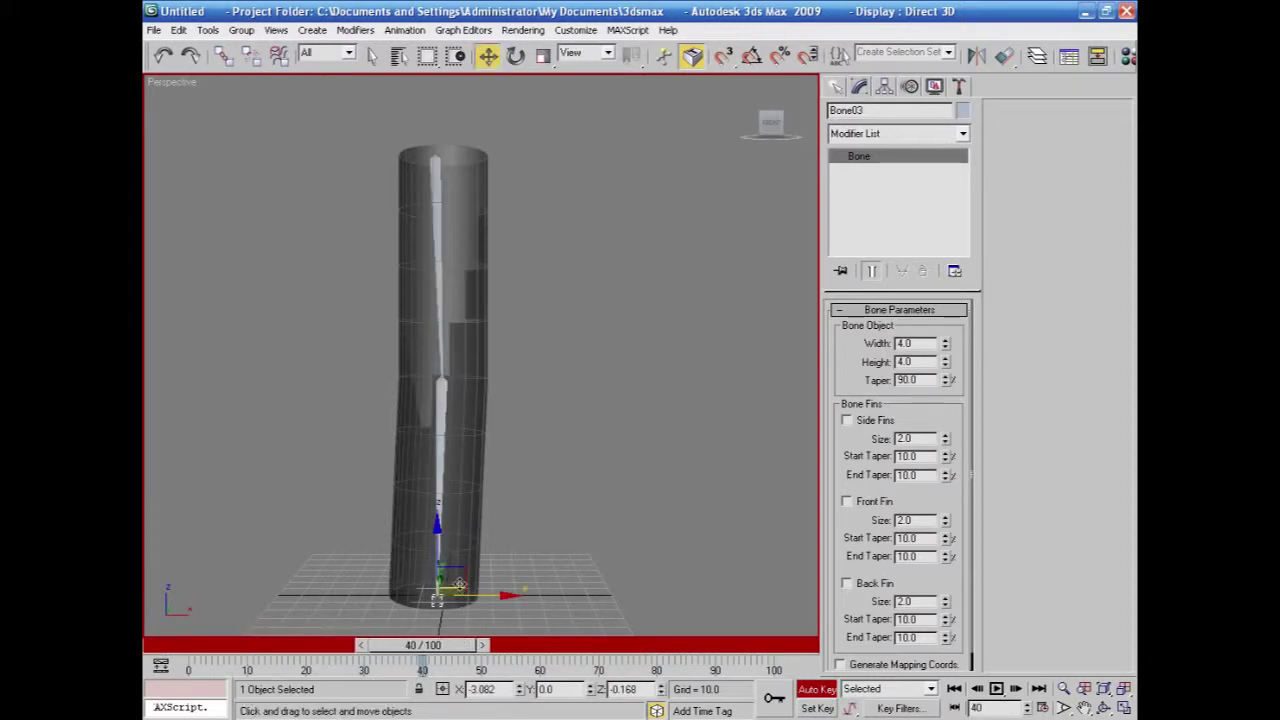
pyautogui.moveTo(452, 578); pyautogui.dragTo(539, 370)
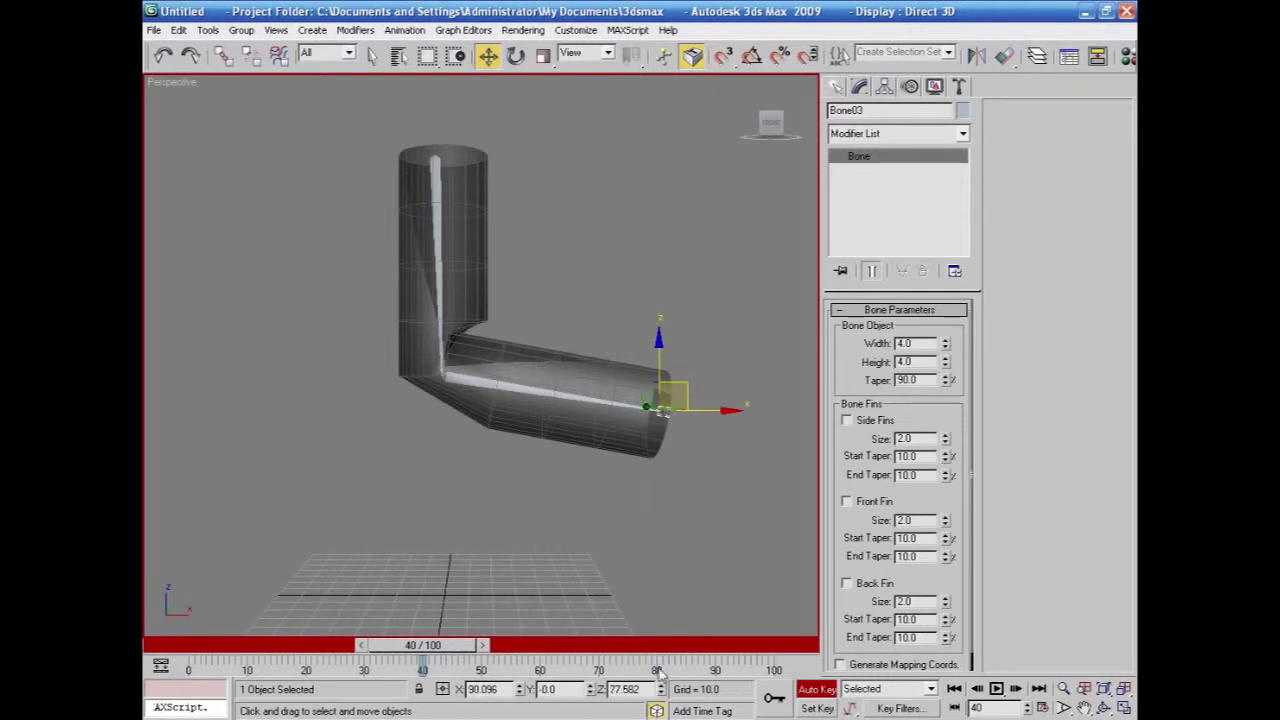
pyautogui.click(816, 689)
pyautogui.moveTo(466, 652); pyautogui.dragTo(382, 650)
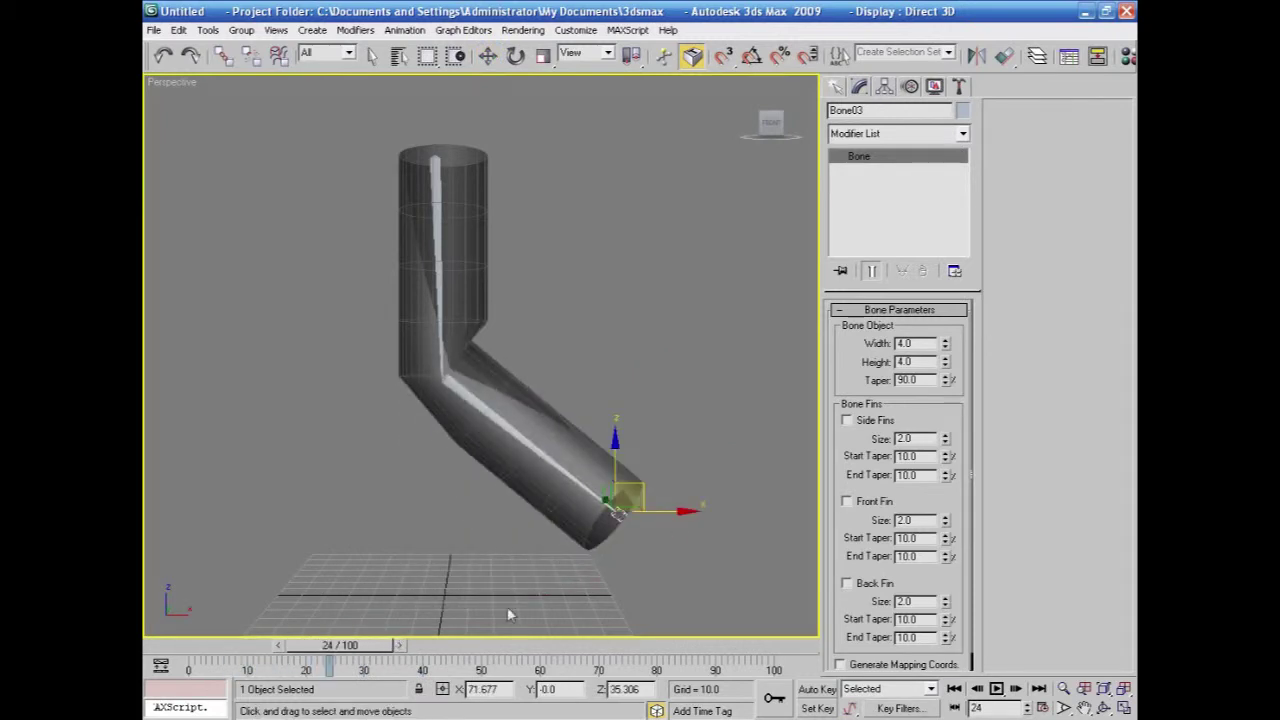
# Restrict the selection filter to Bone and select the lower bone inside the bent cylinder.
pyautogui.click(531, 423)
pyautogui.hotkey('ctrl', 'z')
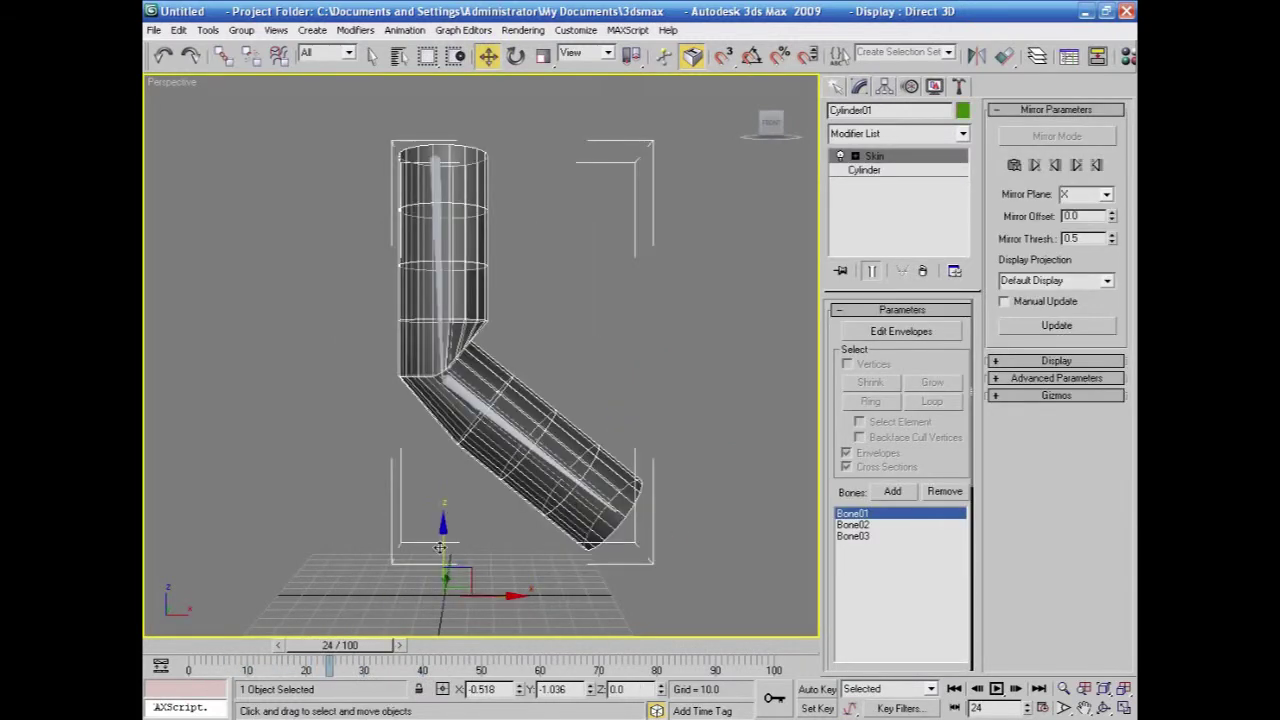
pyautogui.click(327, 54)
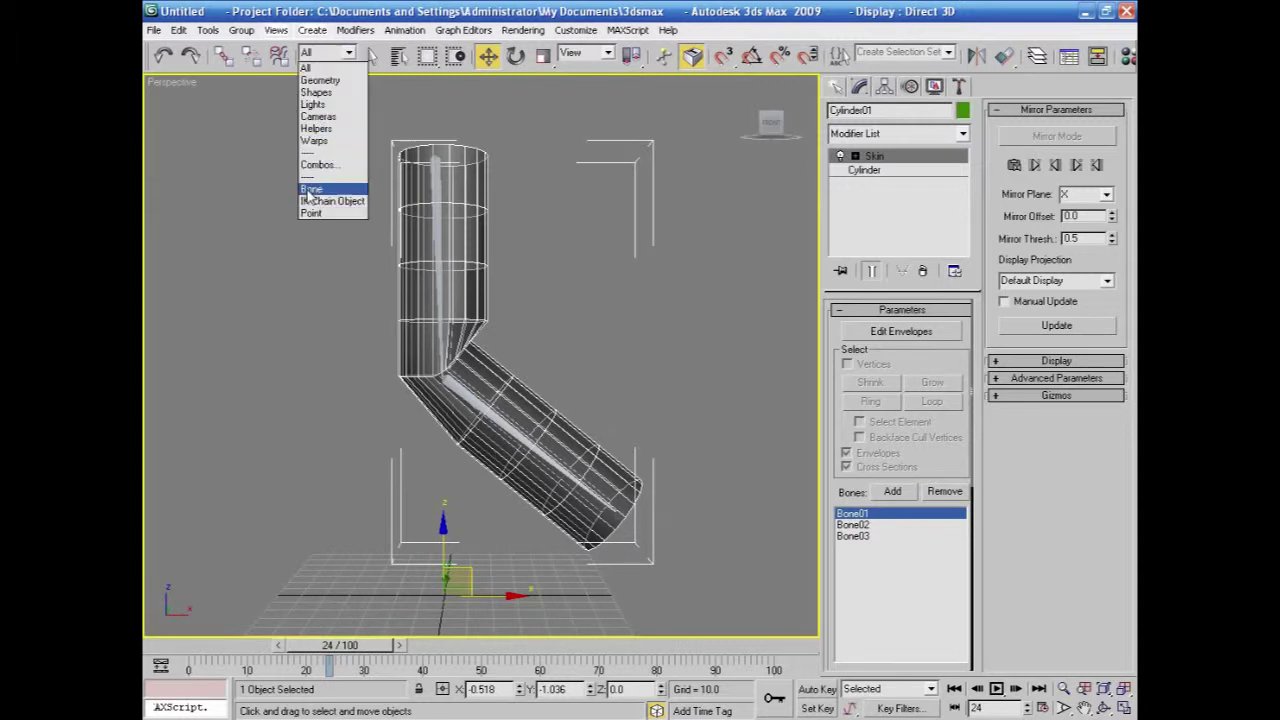
pyautogui.click(315, 186)
pyautogui.click(548, 412)
pyautogui.click(531, 443)
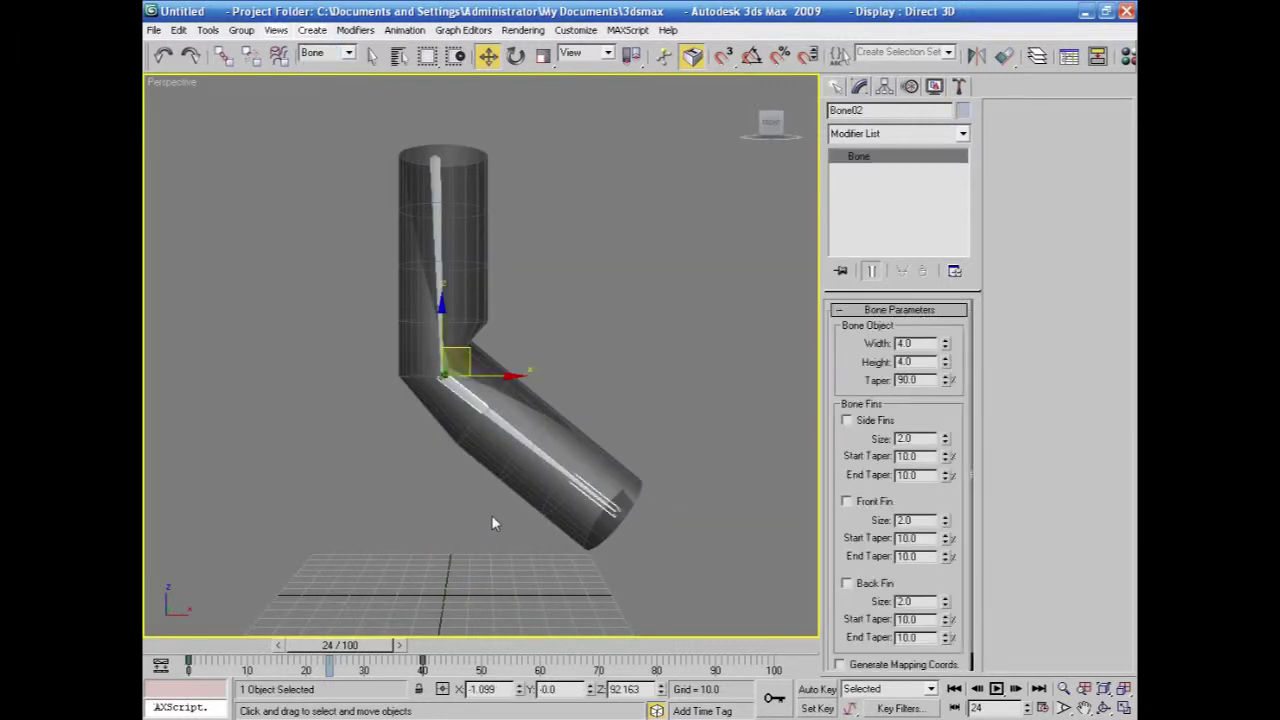
# Test bone-only selection with a region and single picks around the lower cylinder, then reset the selection filter to All.
pyautogui.moveTo(697, 324); pyautogui.dragTo(532, 596)
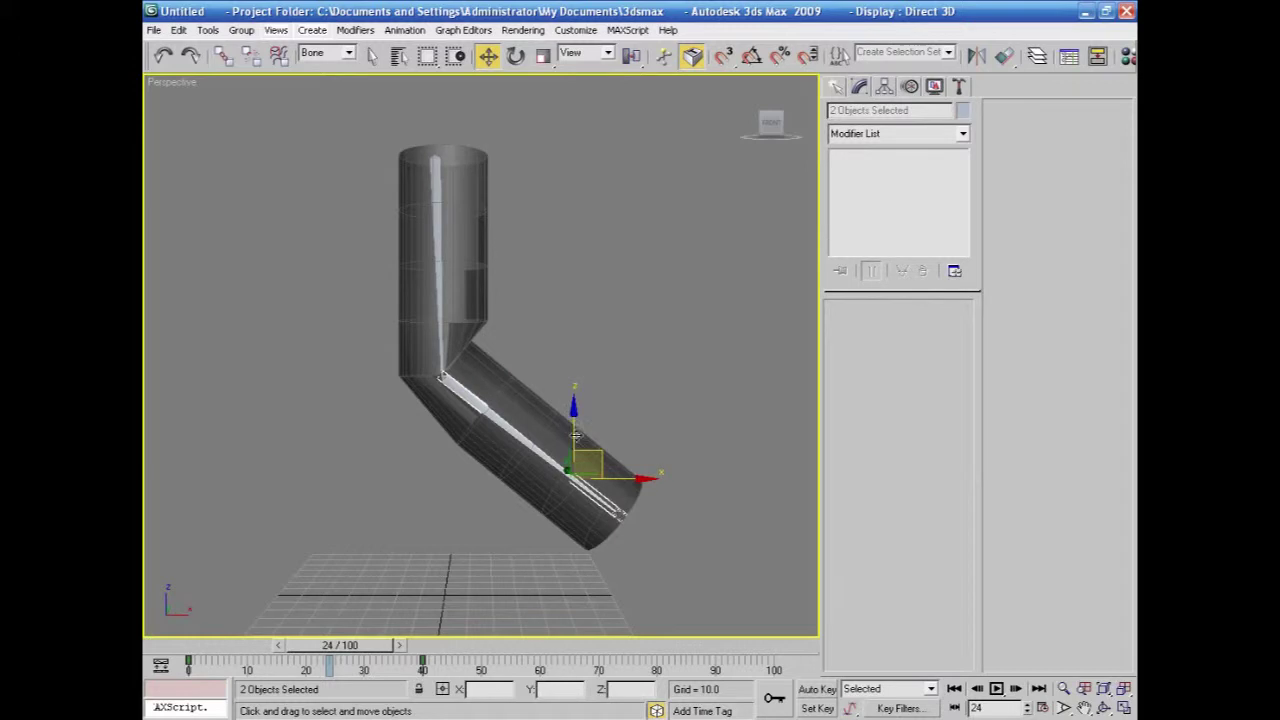
pyautogui.click(643, 535)
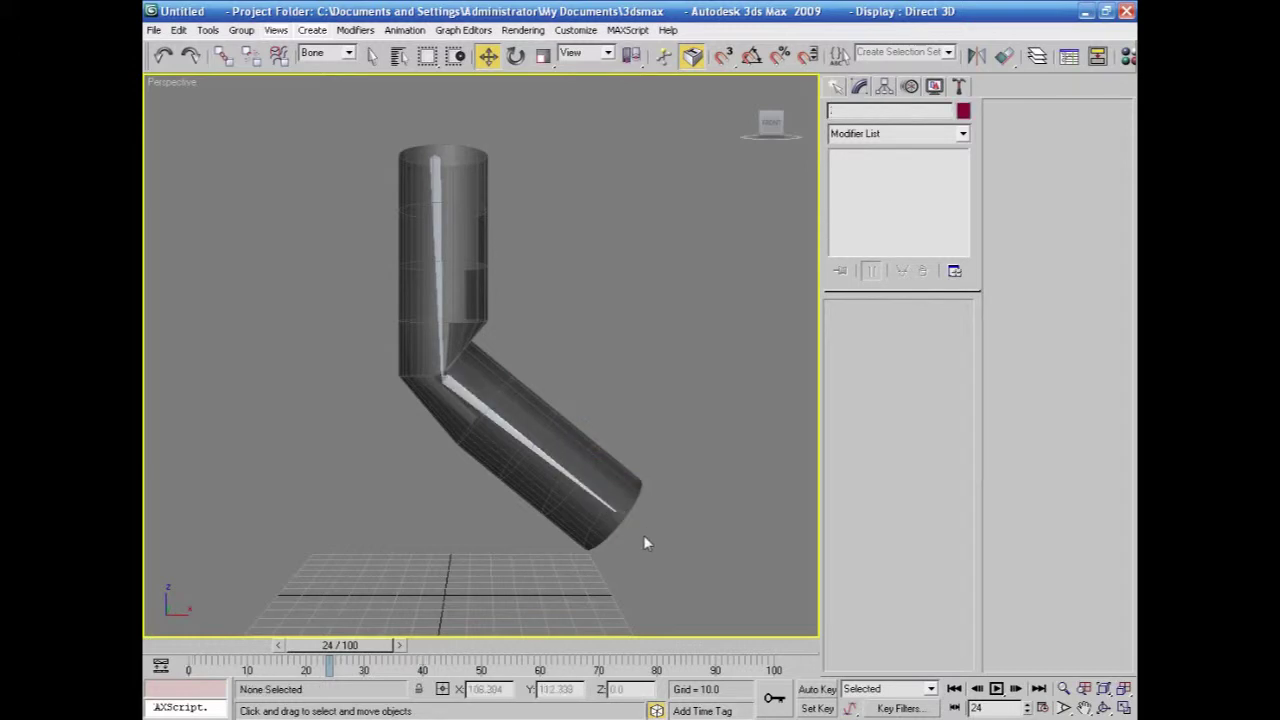
pyautogui.click(590, 492)
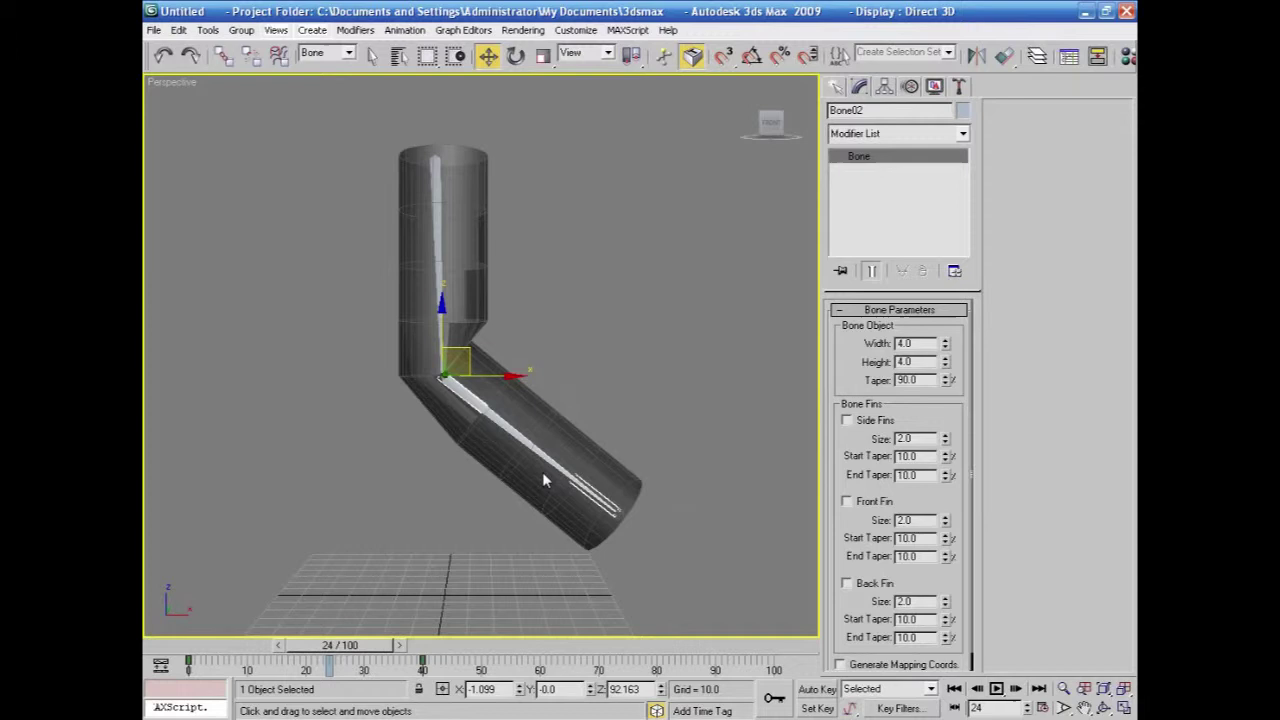
pyautogui.click(621, 533)
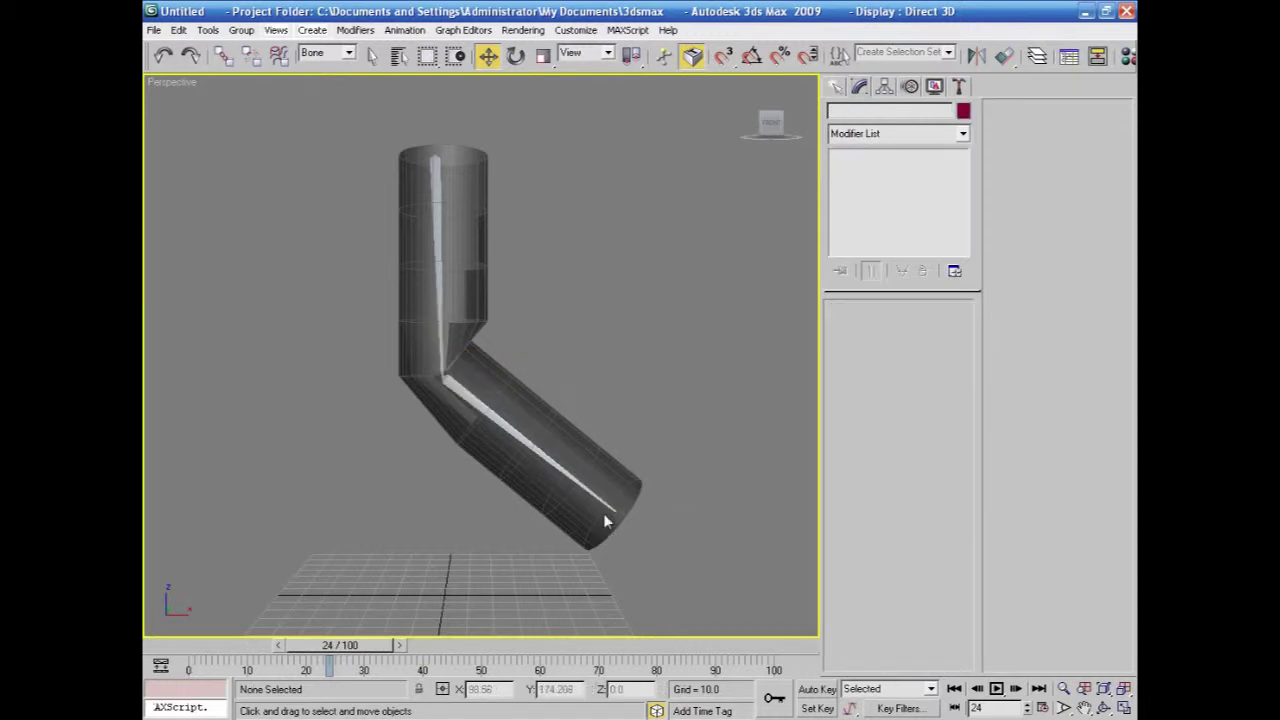
pyautogui.click(325, 52)
pyautogui.click(316, 69)
# Select the cylinder and apply a TurboSmooth modifier above its Skin modifier.
pyautogui.click(485, 156)
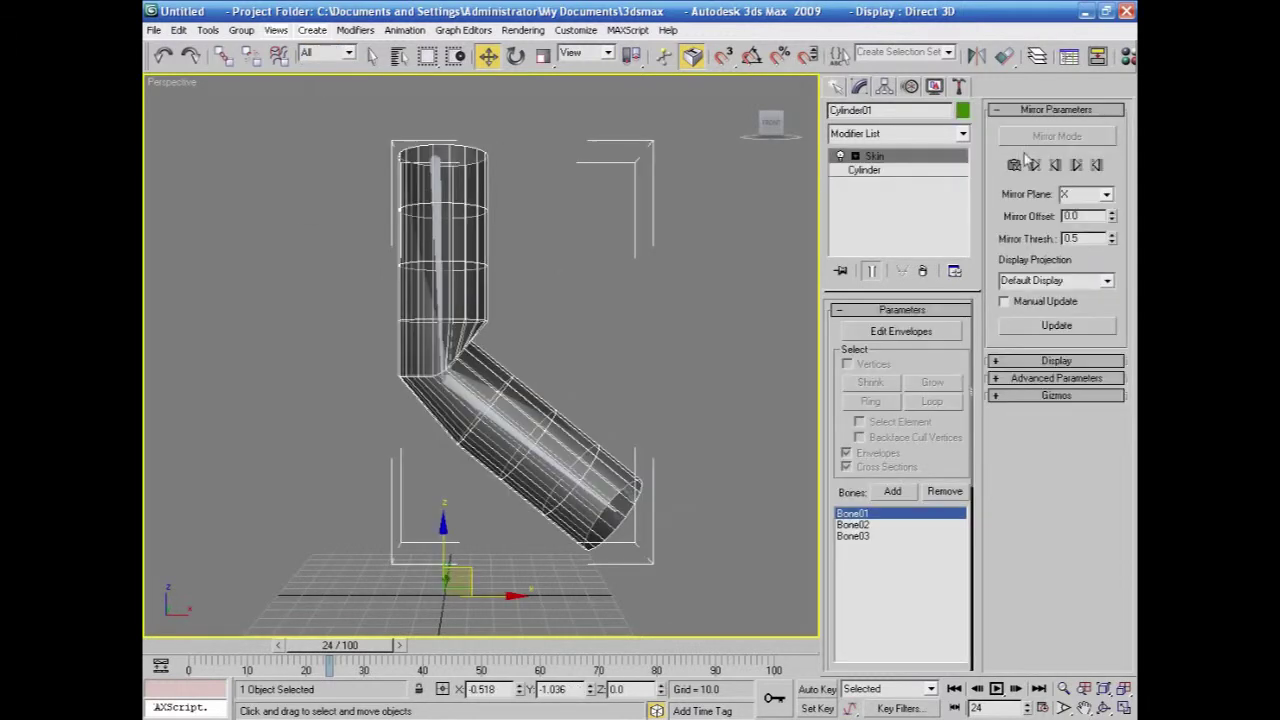
pyautogui.click(962, 133)
pyautogui.moveTo(965, 270); pyautogui.dragTo(965, 560)
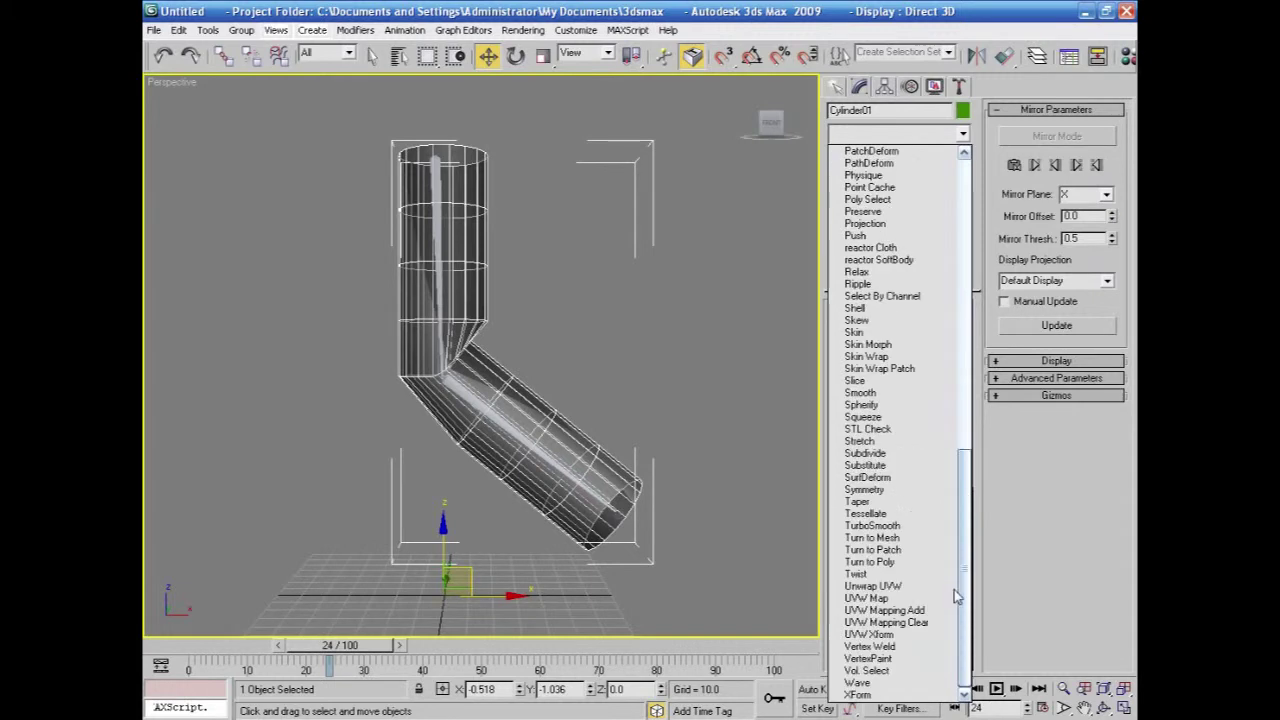
pyautogui.click(914, 525)
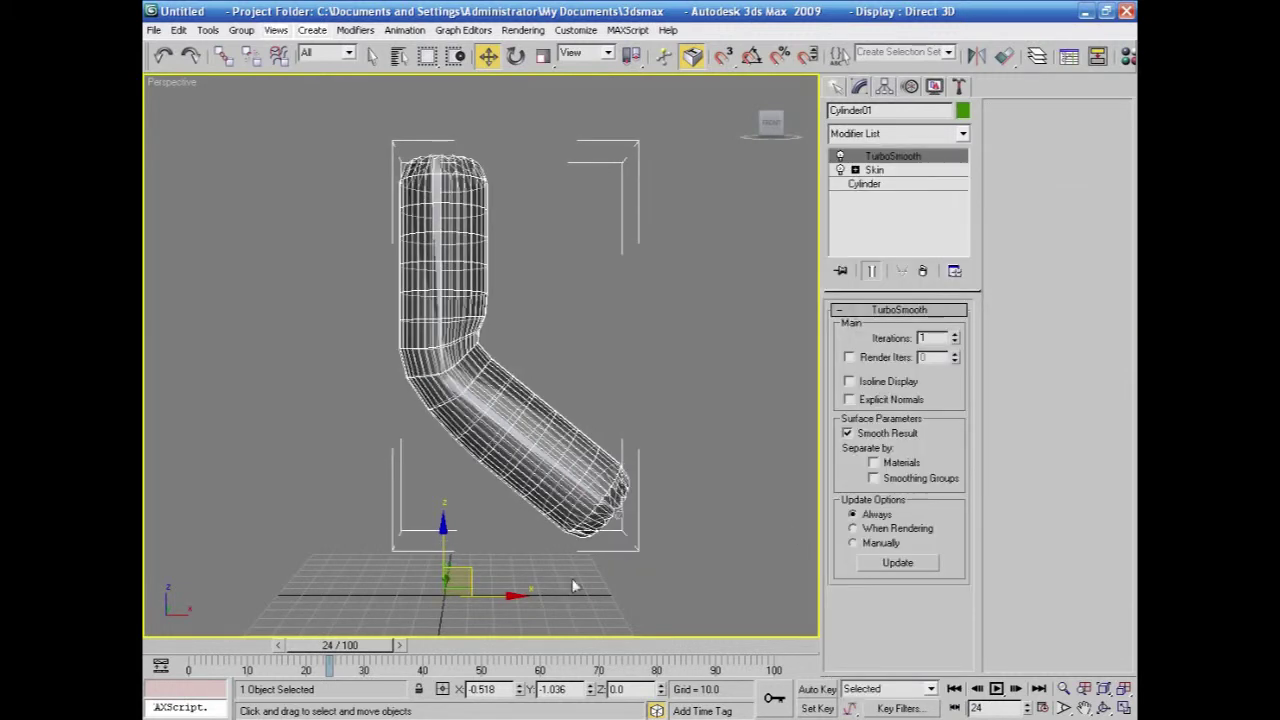